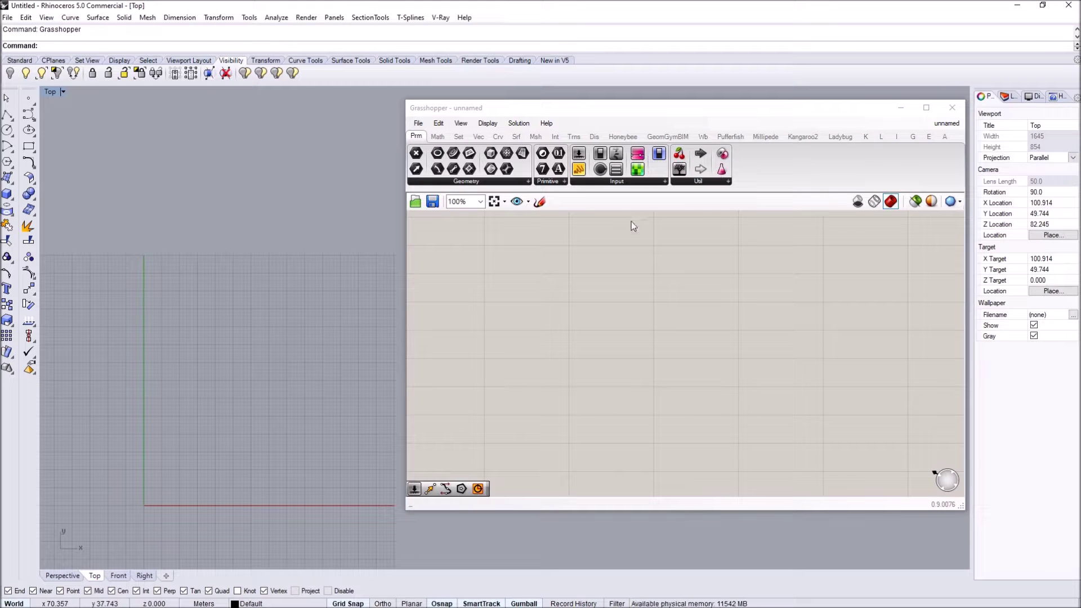
double_click(636, 326)
type("image")
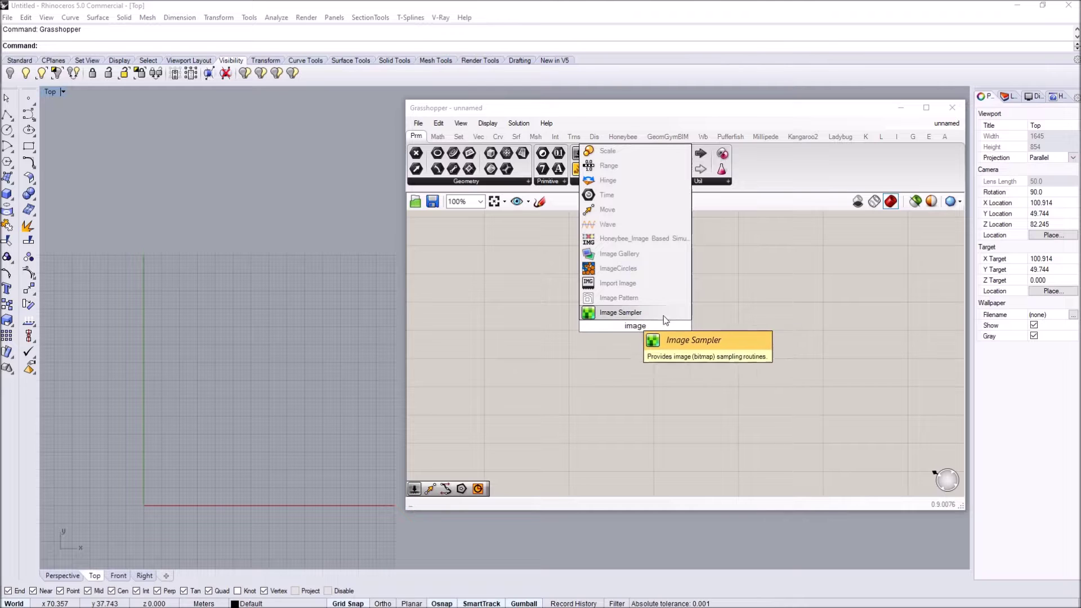
left_click(600, 119)
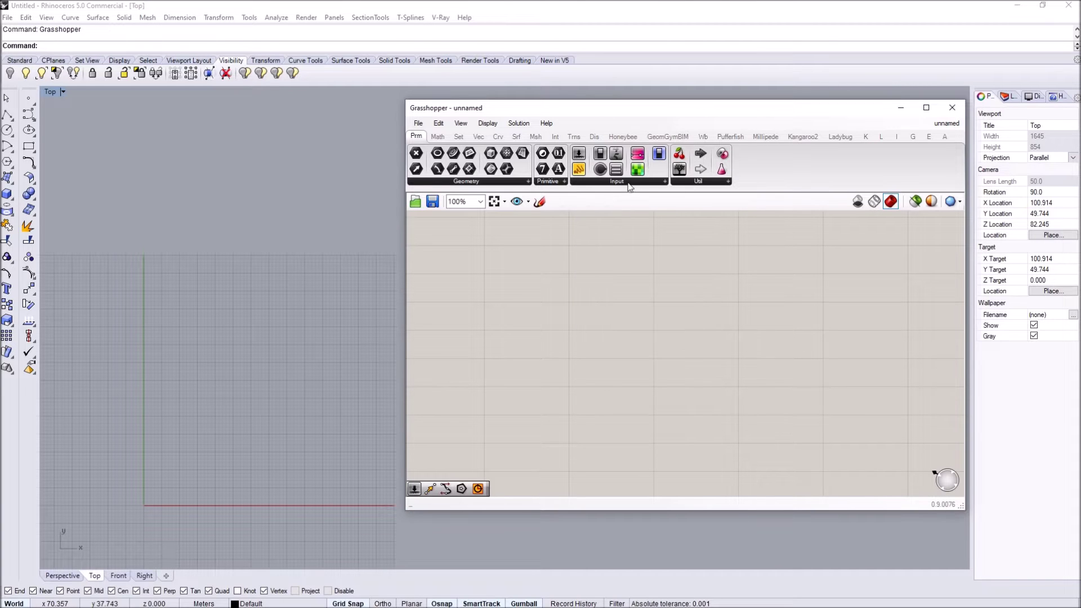
Step: Place an Image Sampler component on the Grasshopper canvas
left_click(605, 182)
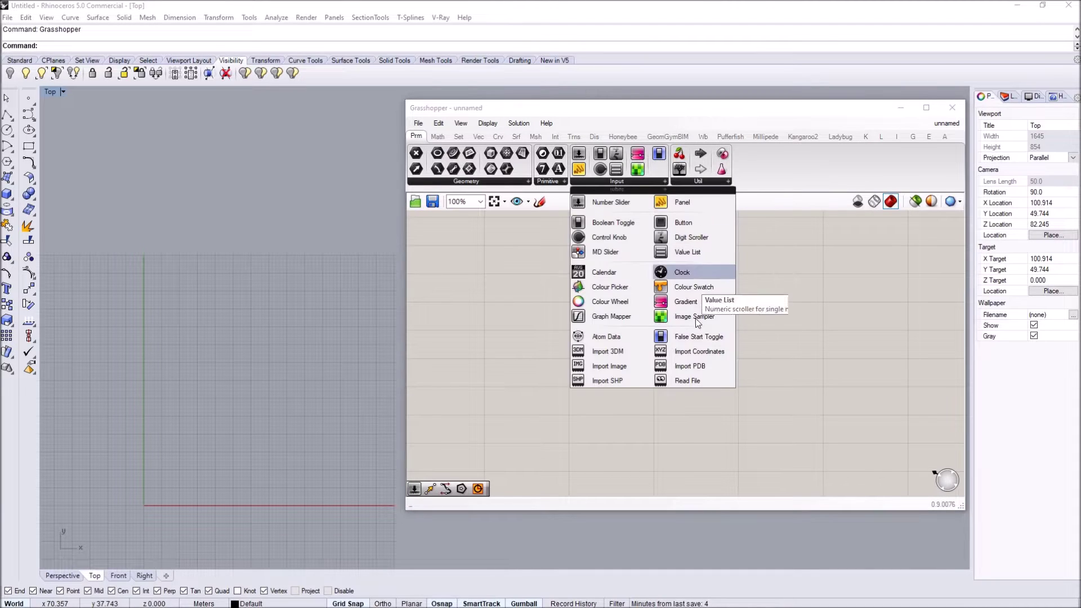
left_click_drag(692, 318, 662, 319)
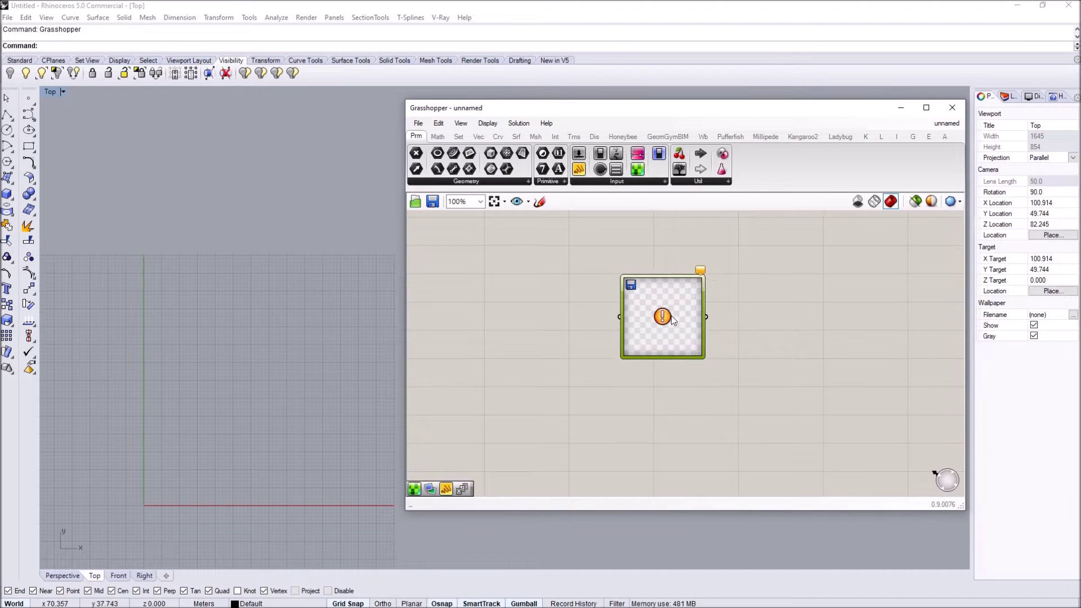
Step: Load the einstein image from the Desktop into the Image Sampler and enlarge the component slightly
right_click(673, 313)
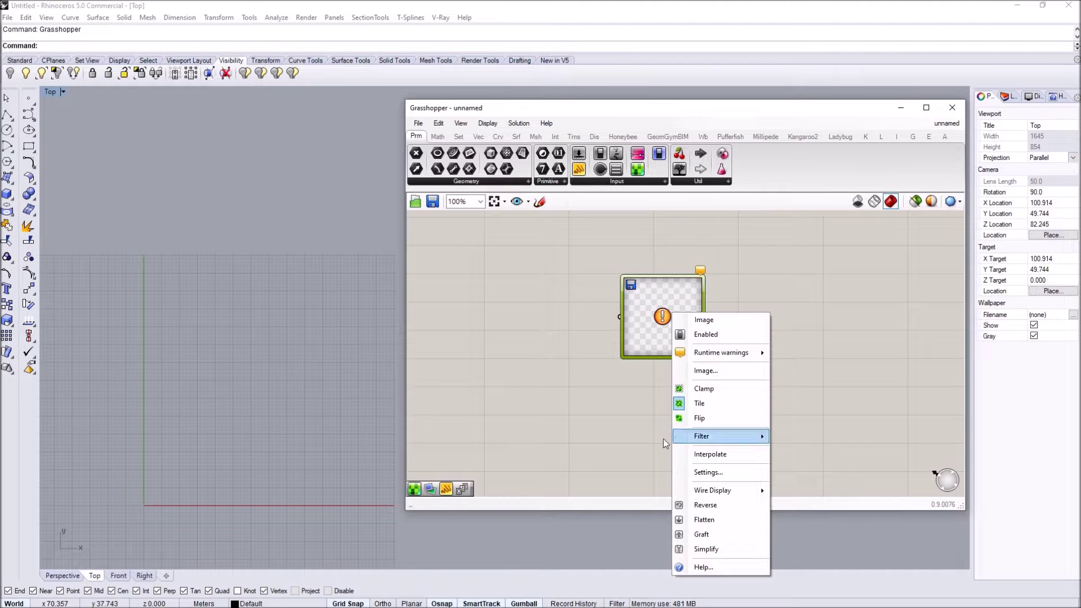
right_click(650, 310)
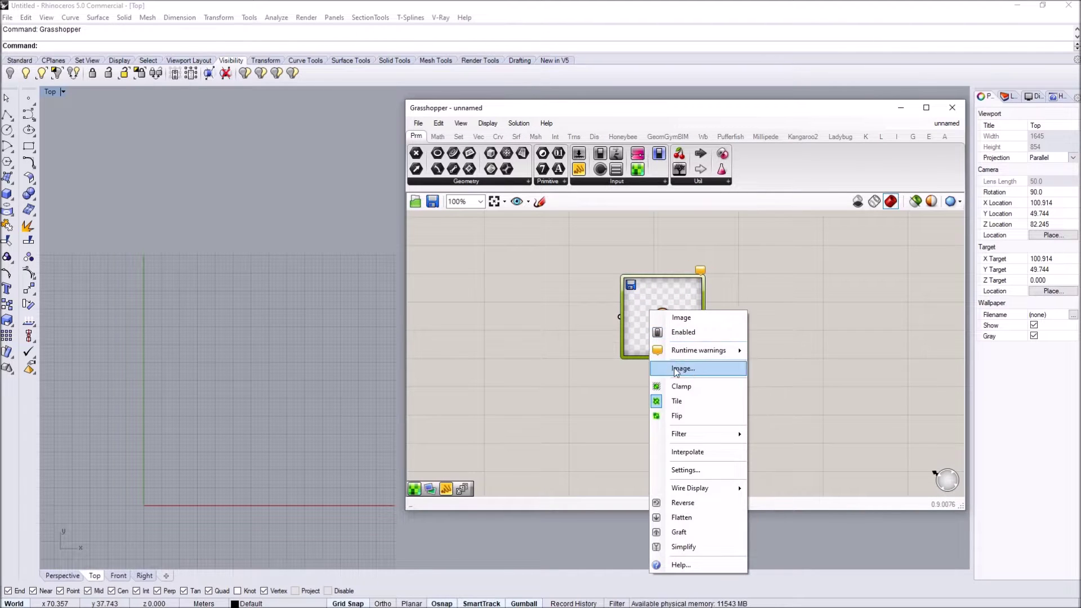
left_click(681, 369)
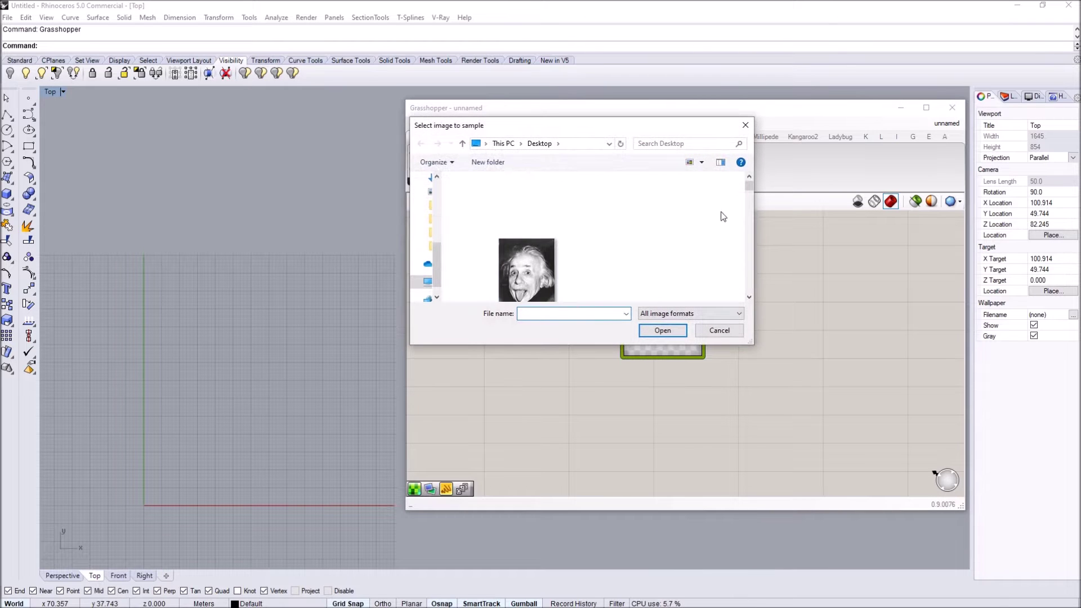
left_click_drag(751, 185, 749, 187)
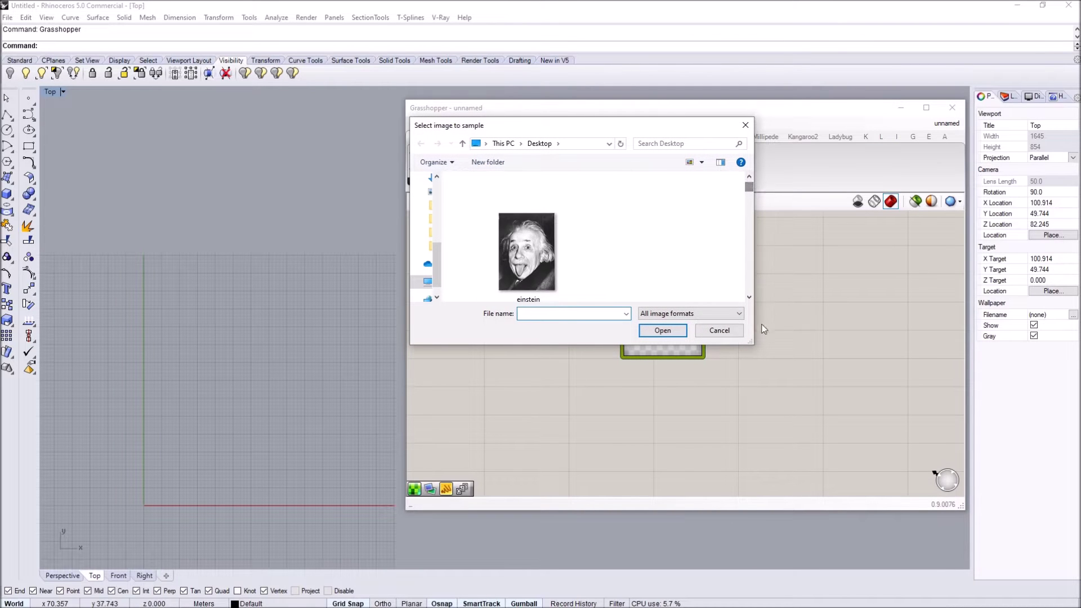
left_click(540, 246)
left_click_drag(756, 349, 749, 381)
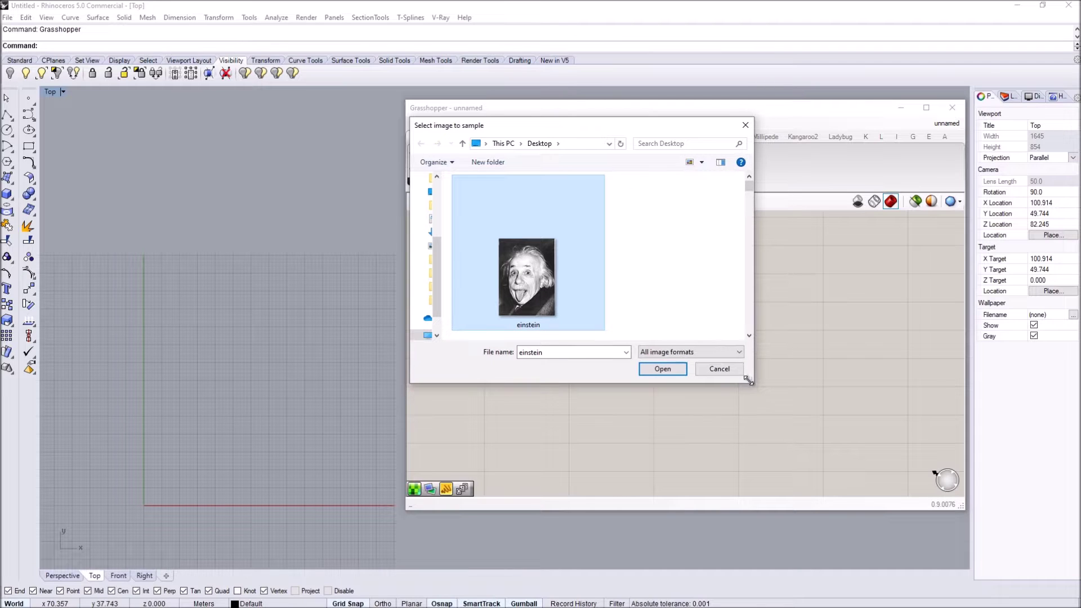
double_click(528, 282)
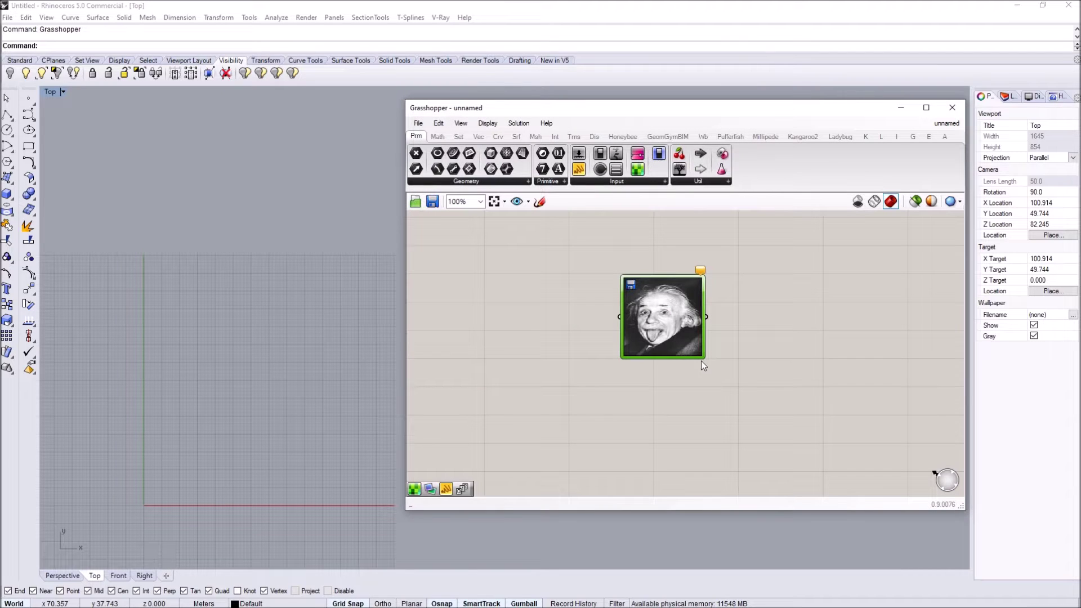
left_click_drag(704, 357, 718, 374)
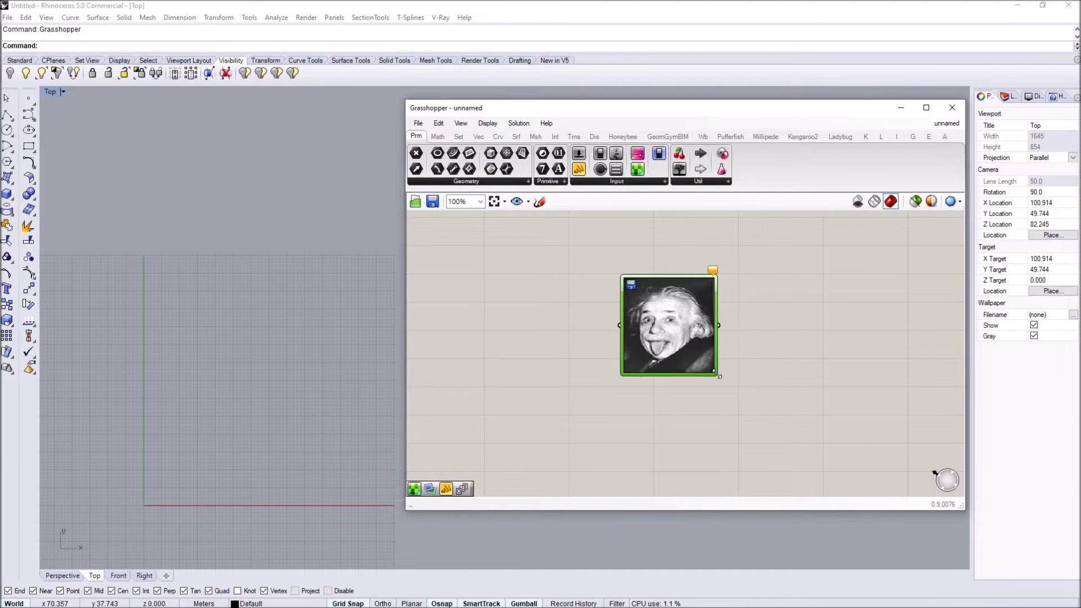
Step: Add a Series component in the free canvas area below the Image Sampler and place a copy of it directly underneath
right_click_drag(718, 342, 707, 277)
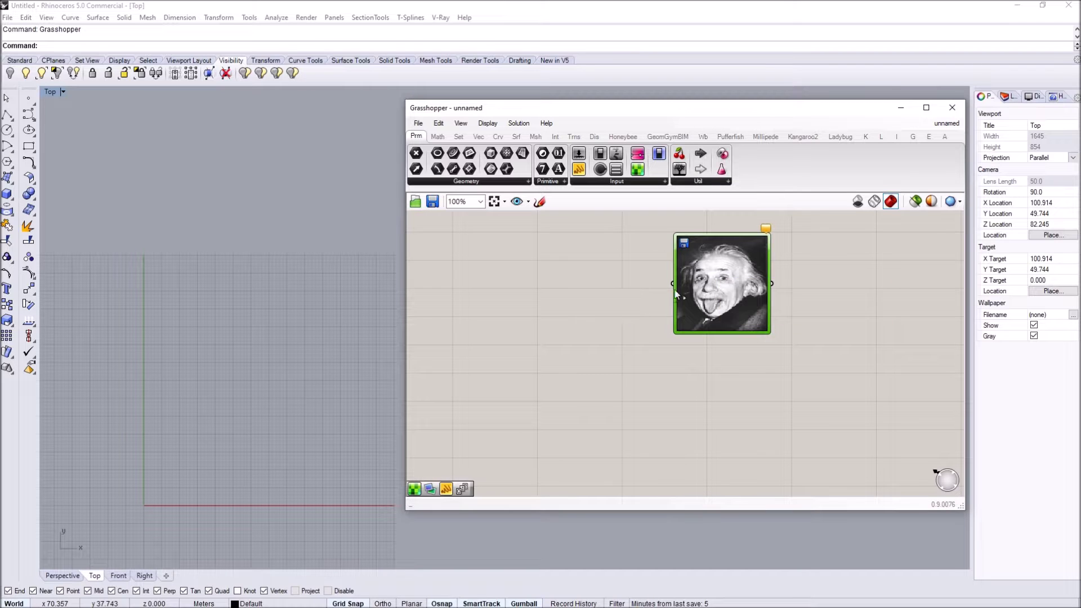
double_click(595, 381)
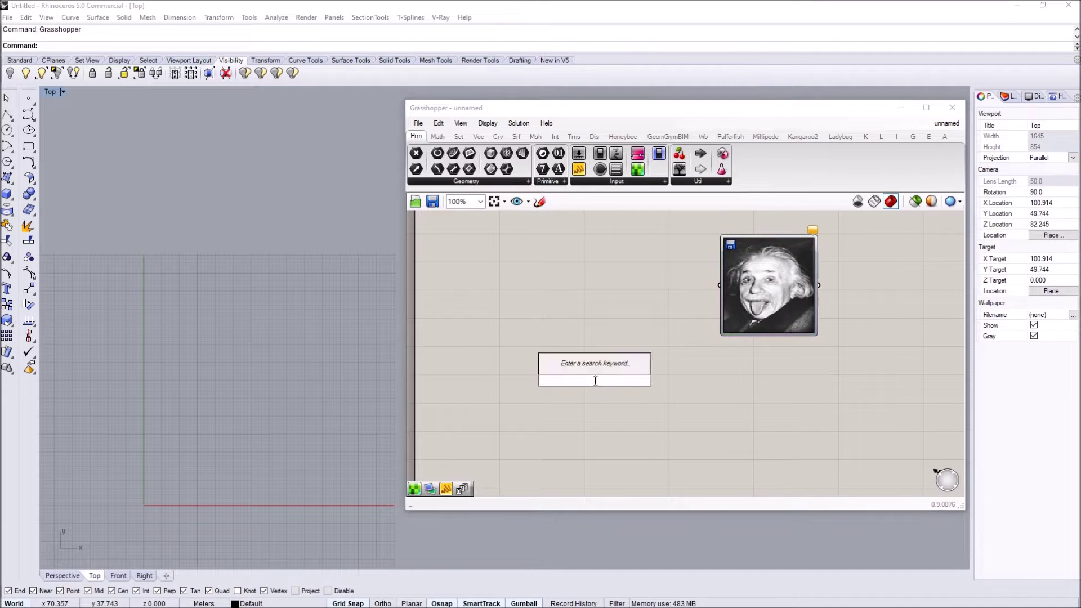
type("ser")
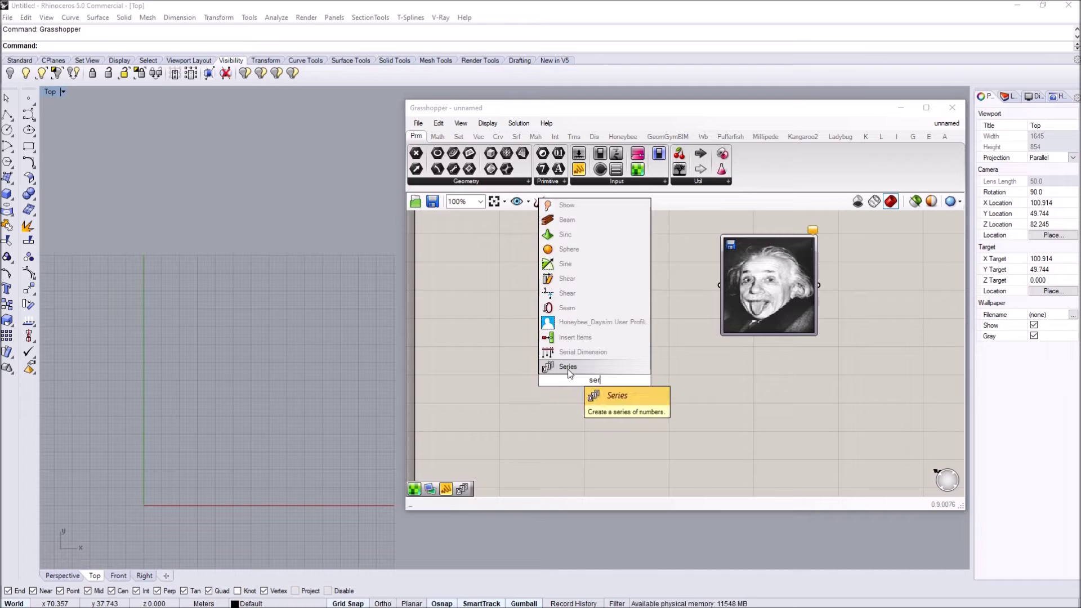
left_click(570, 369)
left_click_drag(573, 377, 607, 430)
Step: Add two number sliders set to 100 and 137 and connect them to the count inputs of the upper and lower Series
right_click_drag(550, 404, 581, 407)
double_click(515, 393)
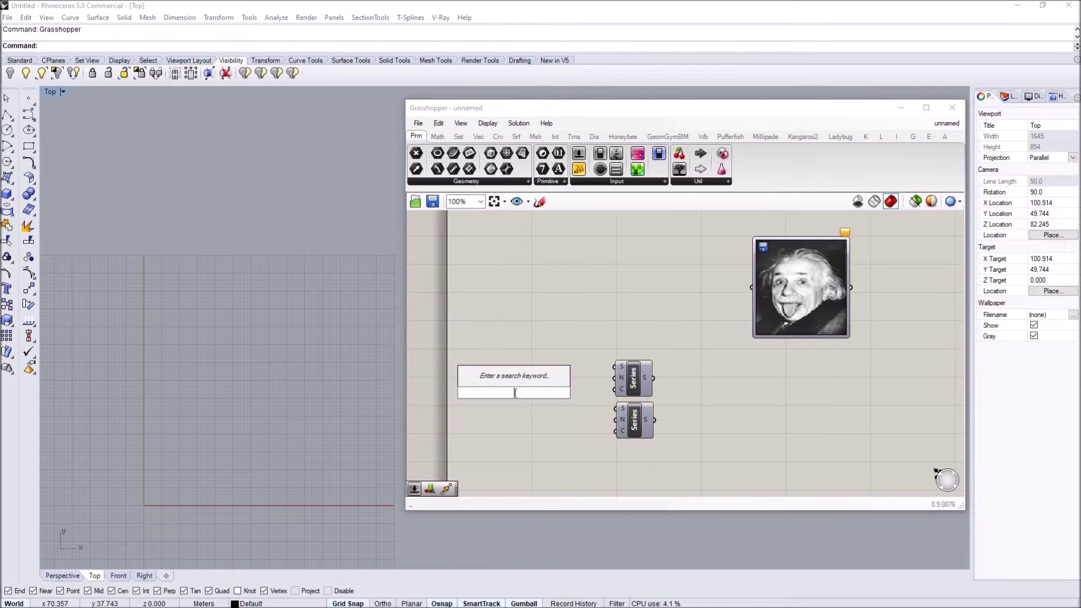
type("100")
key("Return")
left_click_drag(552, 391, 553, 435)
left_click(541, 420)
double_click(542, 424)
type("137")
key("Return")
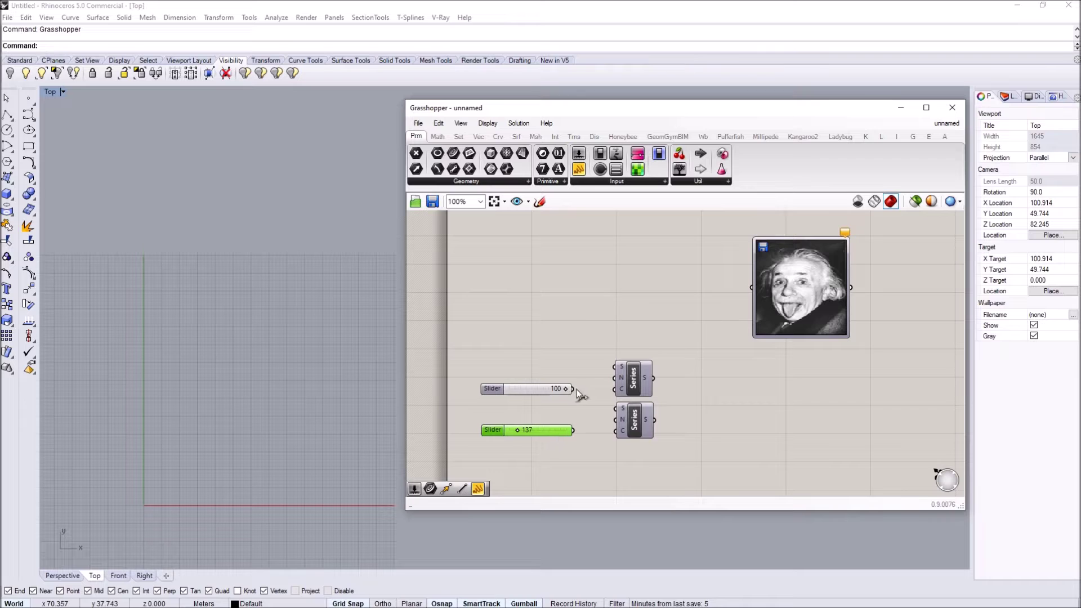
left_click_drag(574, 389, 614, 389)
left_click_drag(615, 432, 576, 434)
Step: Add a Cross Reference component and connect the upper Series to its A input and the lower Series to its B input
scroll(591, 381, "up", 1)
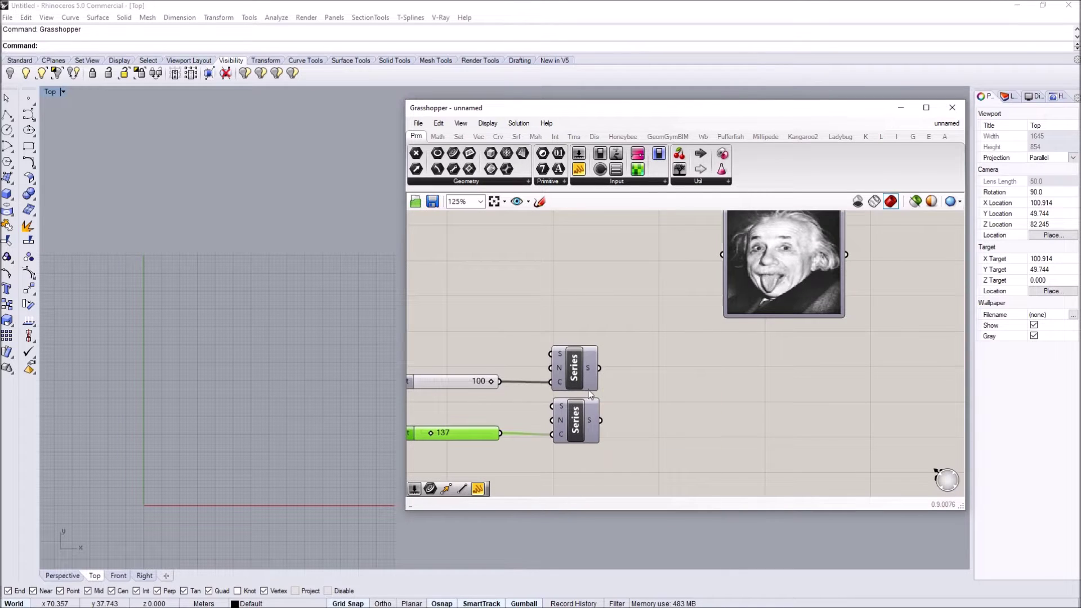
double_click(635, 390)
type("cross")
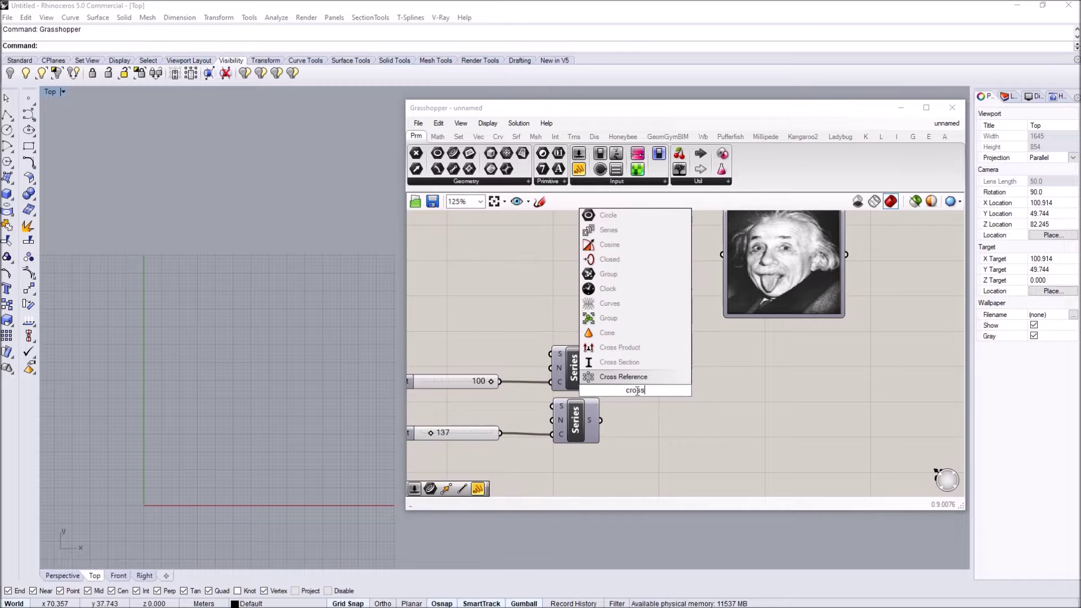
left_click(639, 377)
left_click_drag(639, 384, 658, 384)
left_click_drag(599, 367, 600, 420)
Step: Add a Construct Point component and connect the Cross Reference outputs A and B to its X and Y inputs
double_click(736, 400)
type("xyz")
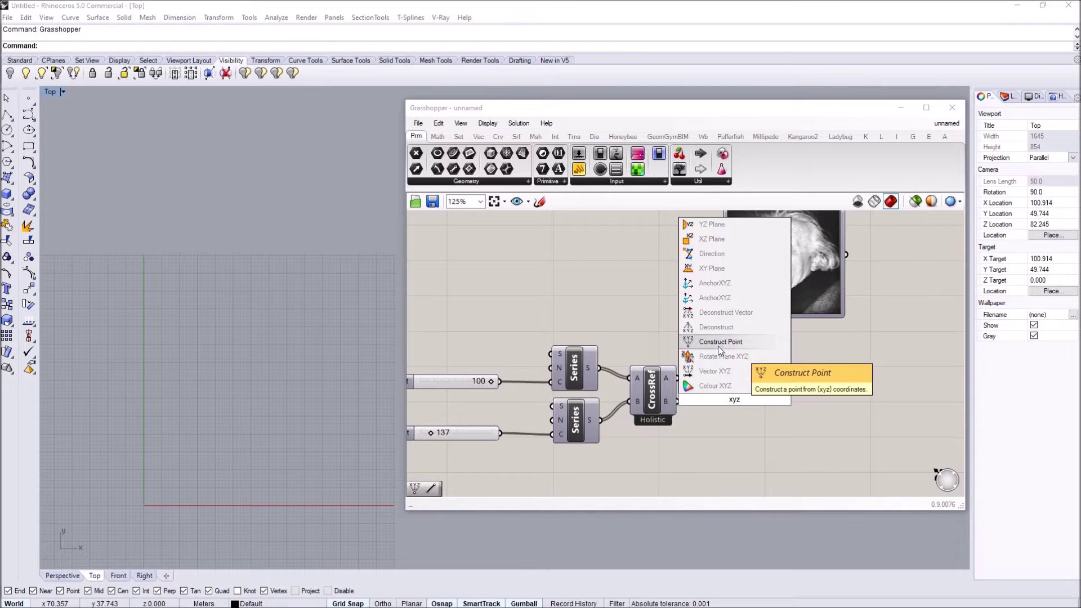
left_click(719, 345)
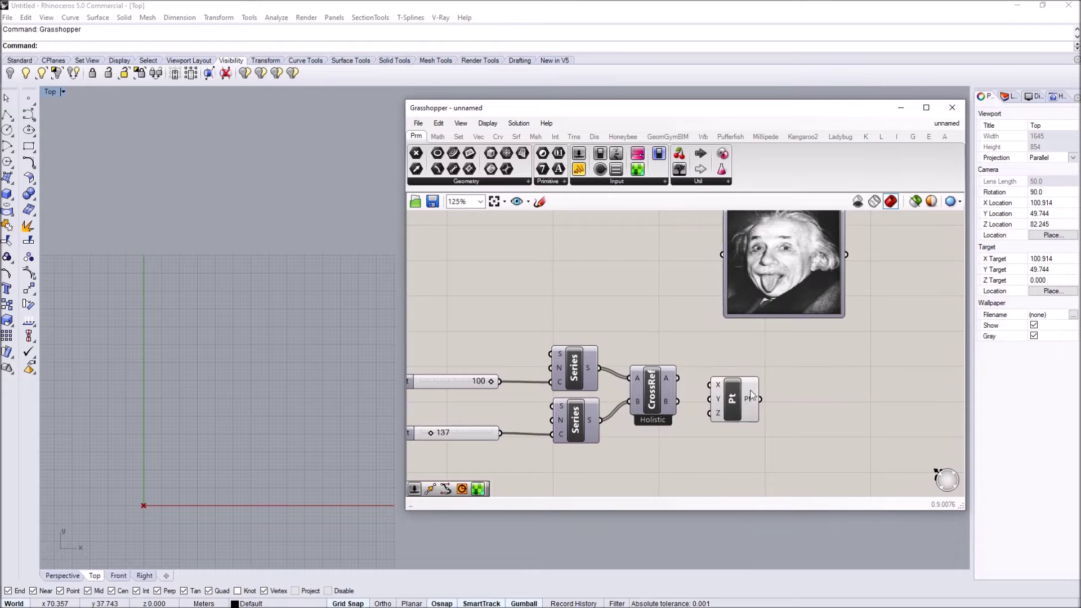
mouse_move(669, 382)
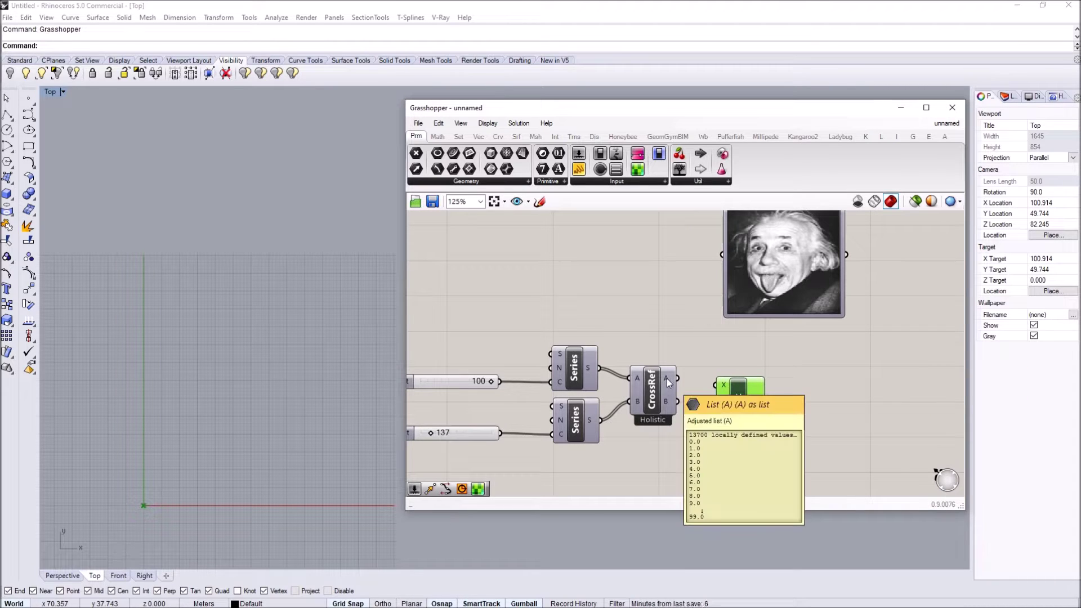
left_click_drag(668, 382, 720, 394)
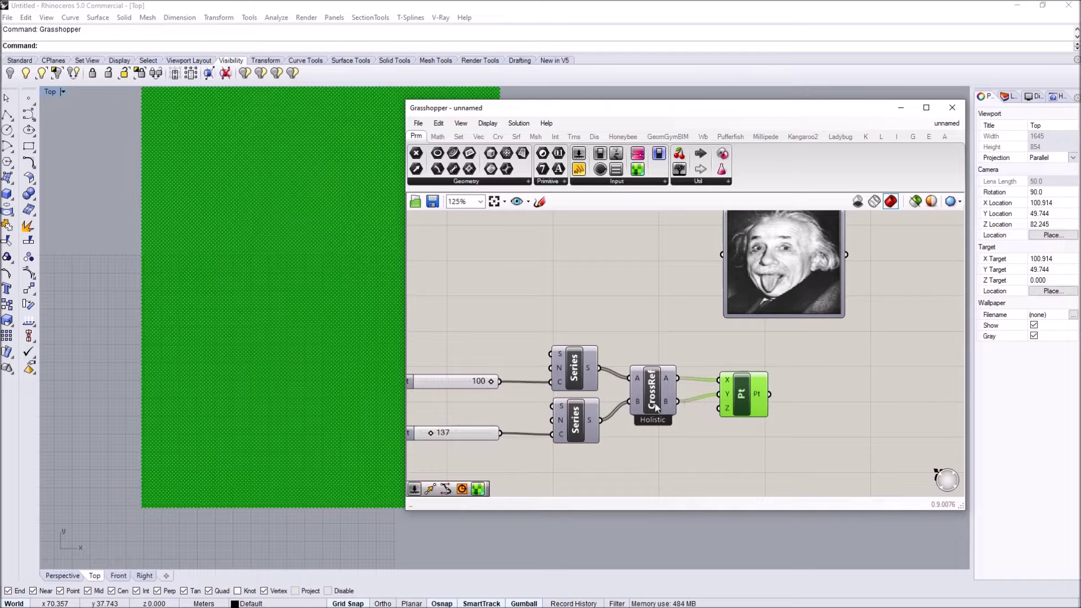
Step: Reposition the Image Sampler above and beyond the Construct Point component and feed the point output into the sampler's input
scroll(202, 427, "down", 5)
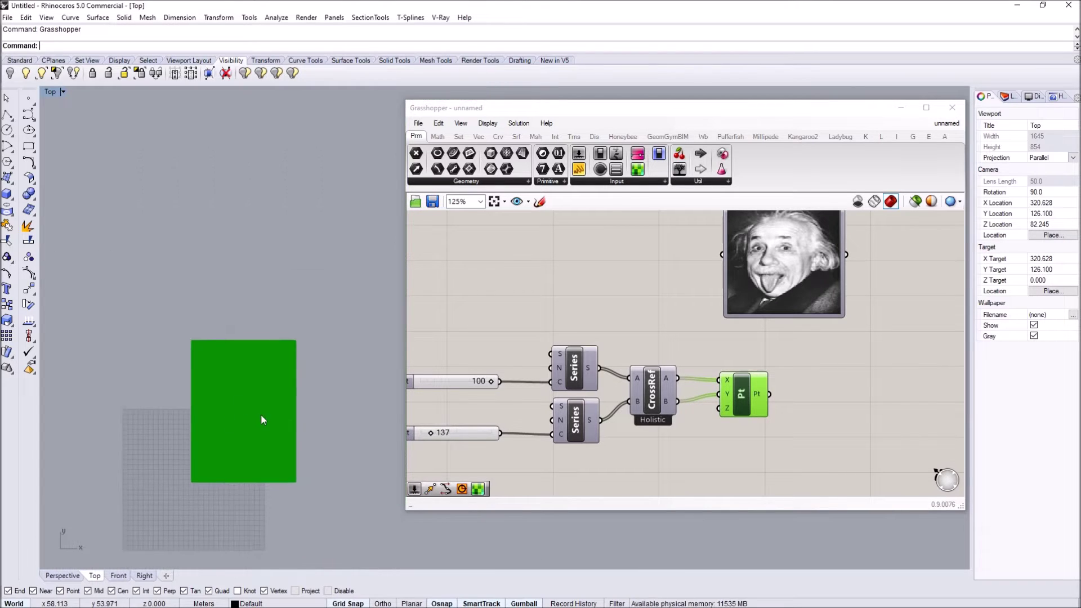
scroll(261, 414, "up", 3)
right_click_drag(267, 416, 273, 406)
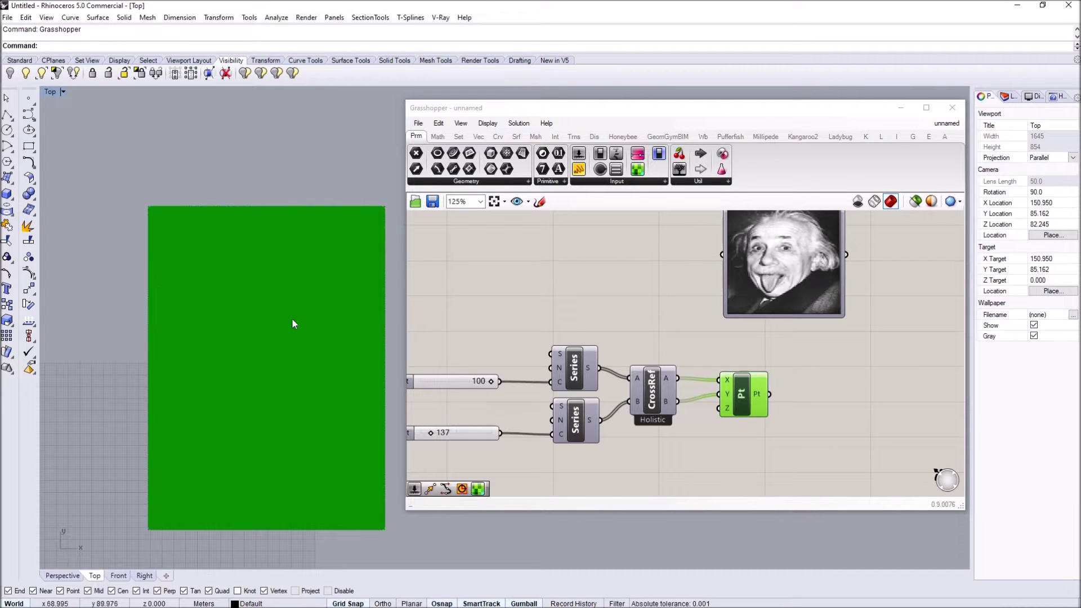
right_click_drag(789, 271, 721, 298)
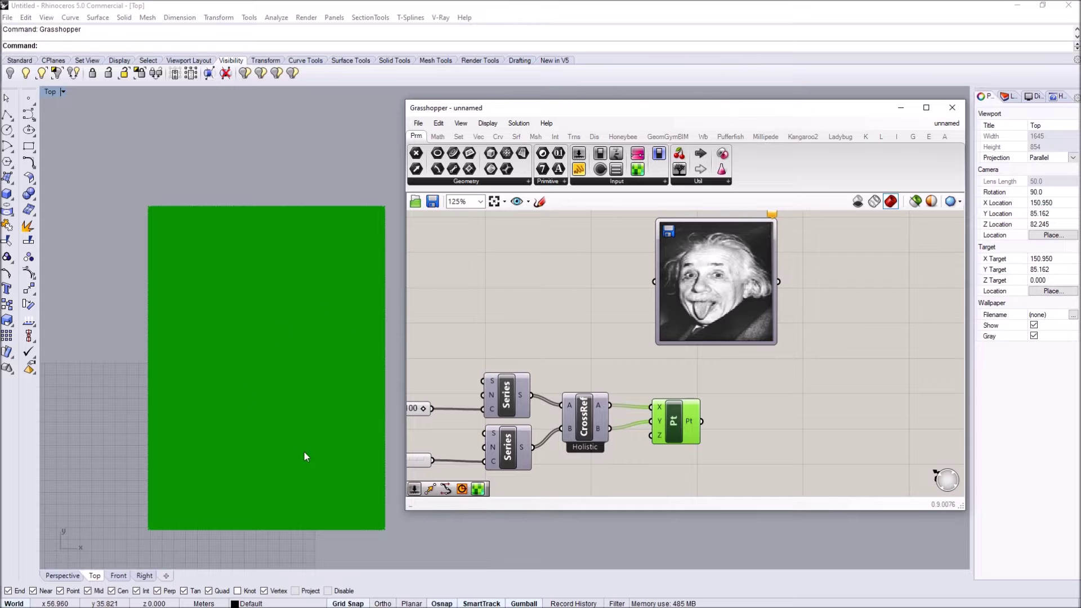
left_click(578, 311)
scroll(579, 311, "down", 2)
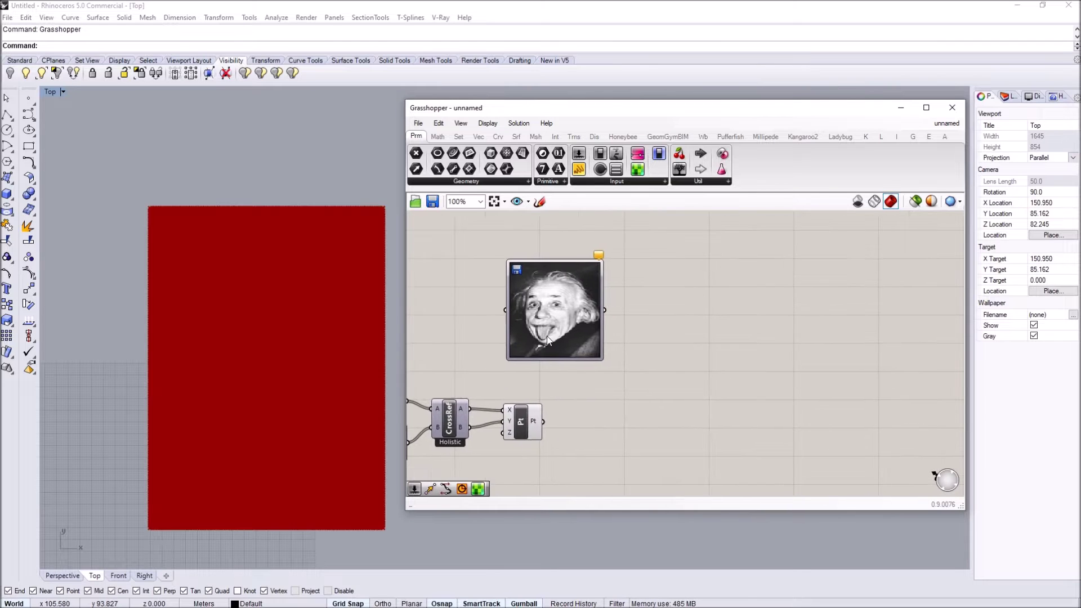
right_click_drag(547, 337, 592, 332)
left_click_drag(593, 311, 677, 299)
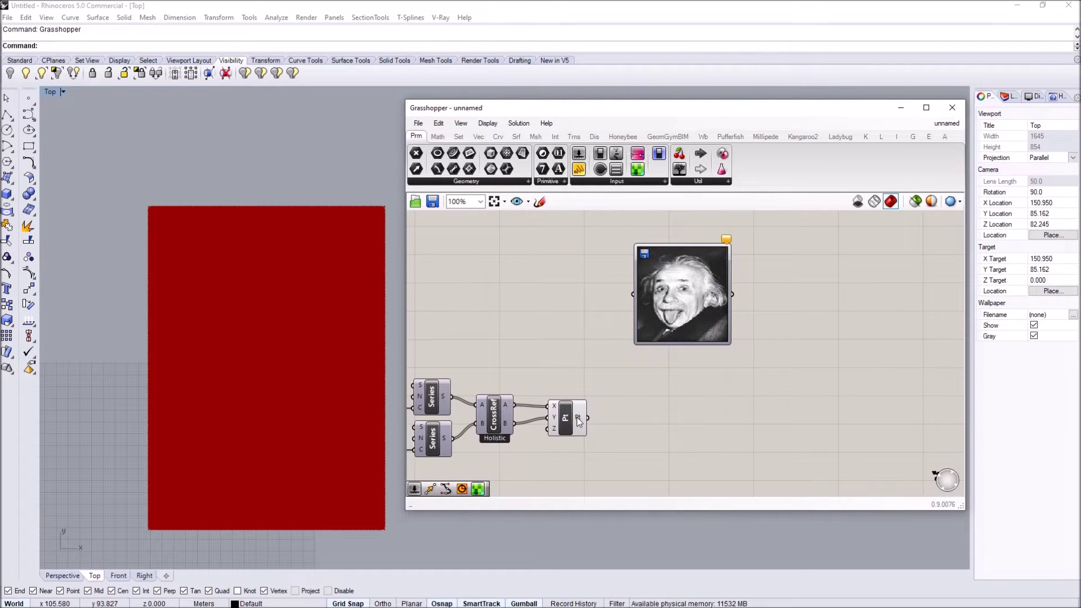
left_click_drag(579, 421, 632, 294)
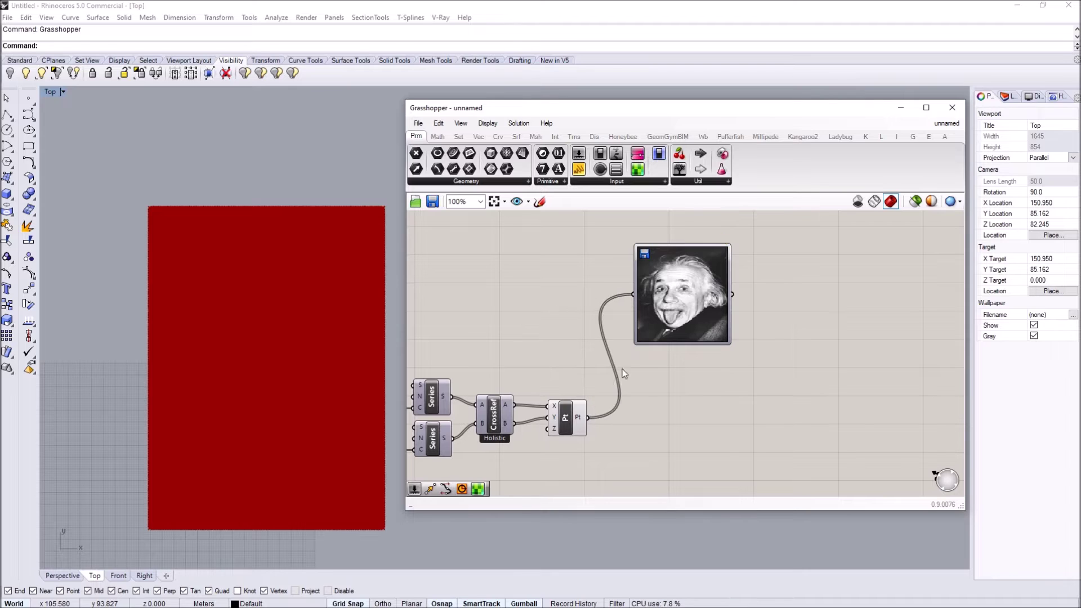
Step: Fit the Image Sampler's X domain to 1 To 100 and Y domain to 1 To 137, and apply the settings
scroll(683, 288, "up", 2)
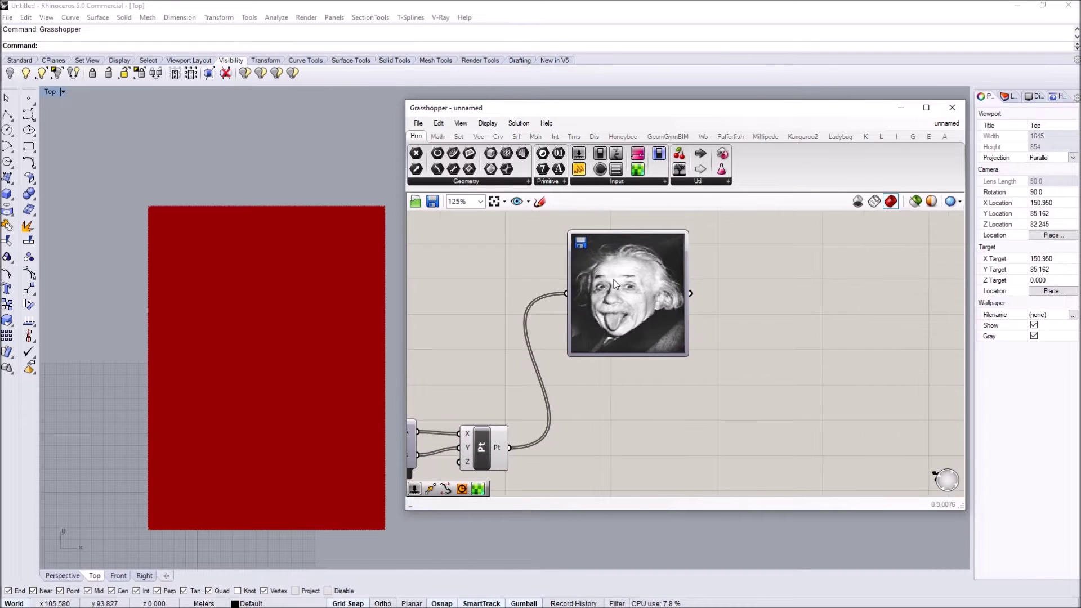
right_click(614, 280)
left_click(621, 272)
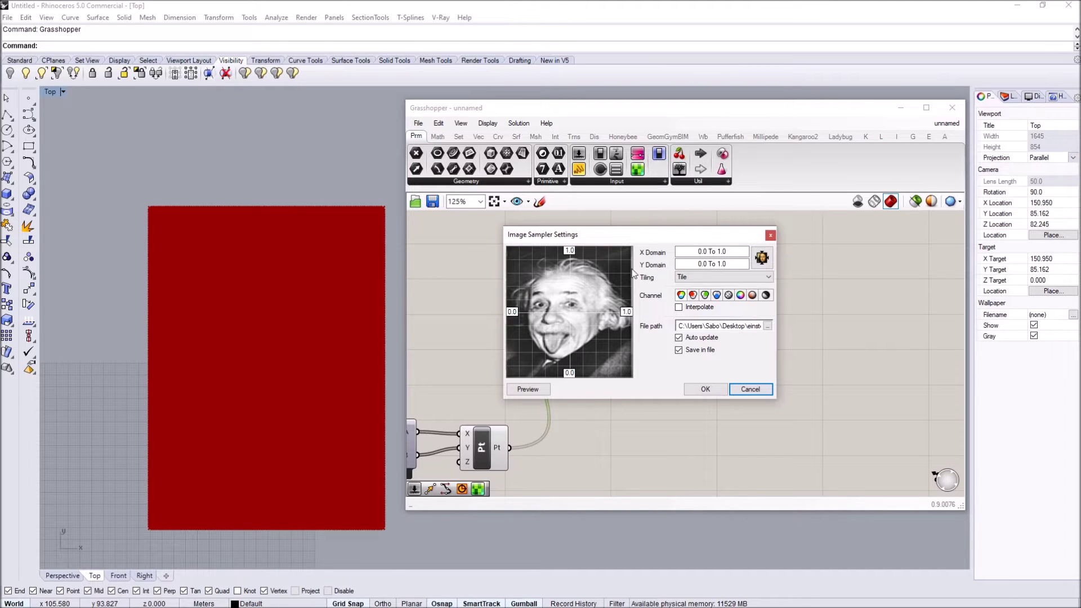
left_click(742, 251)
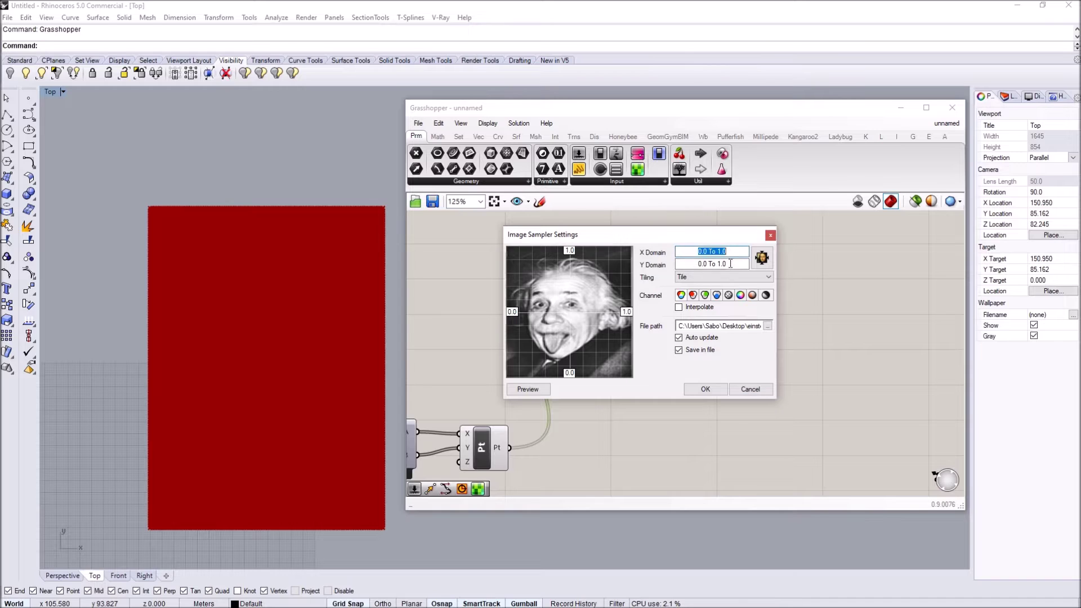
left_click(730, 263)
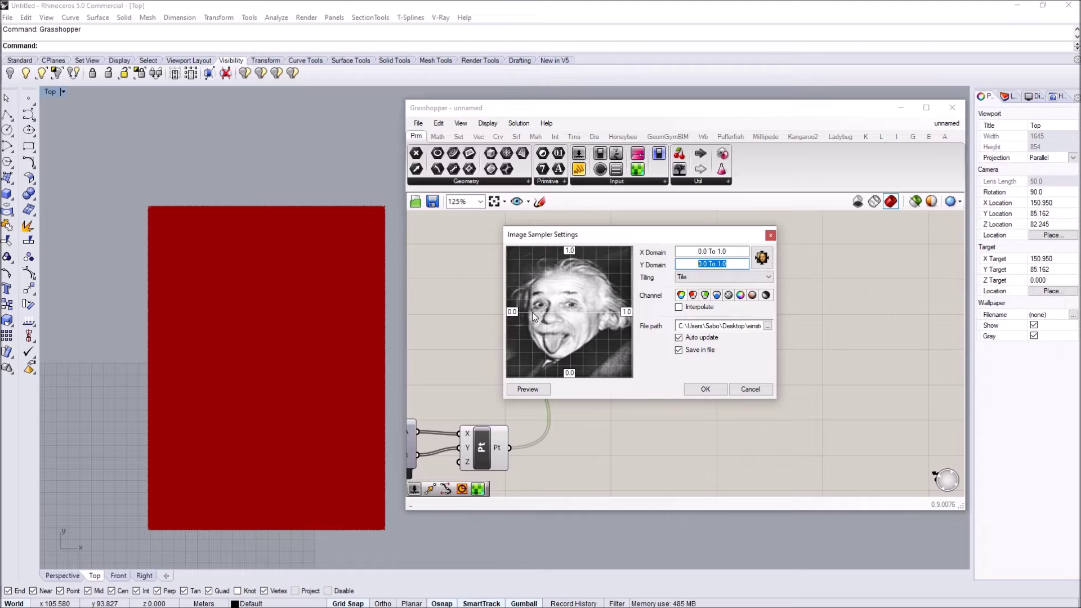
left_click(761, 258)
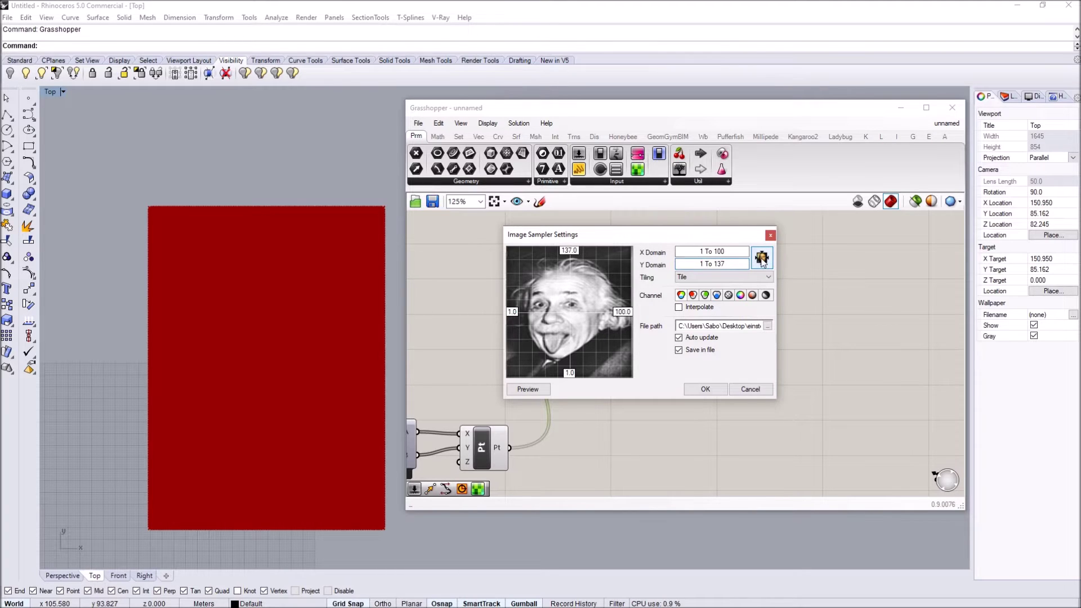
left_click_drag(696, 252, 737, 252)
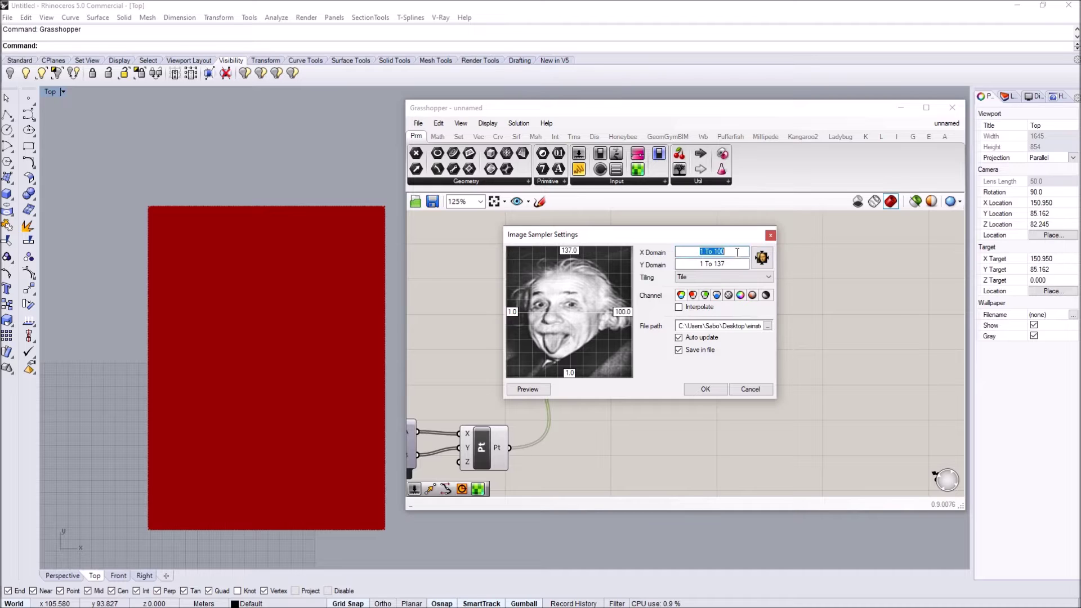
left_click(698, 252)
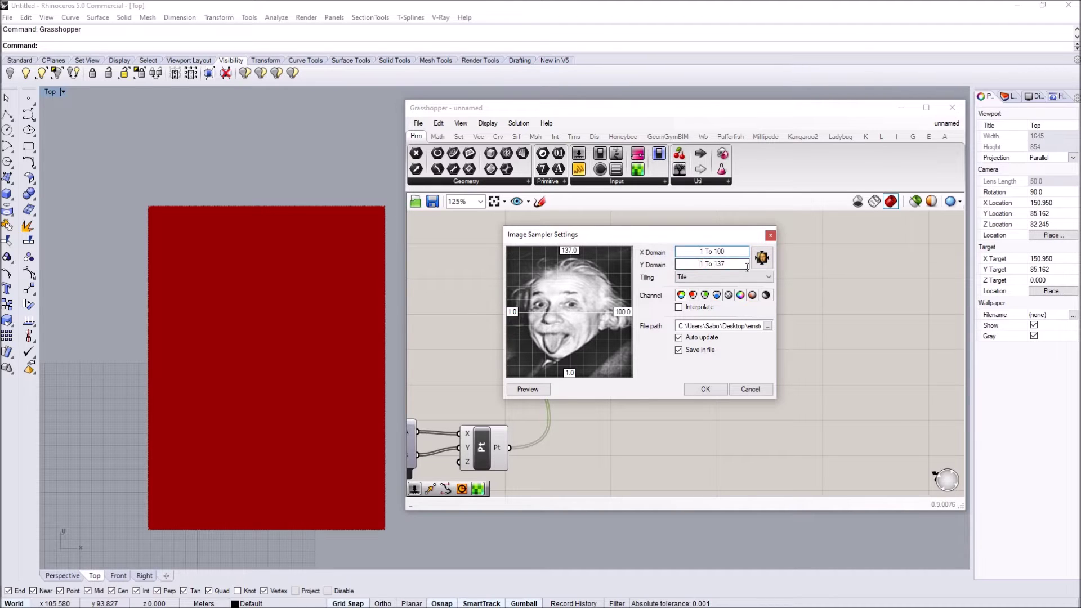
left_click(709, 264)
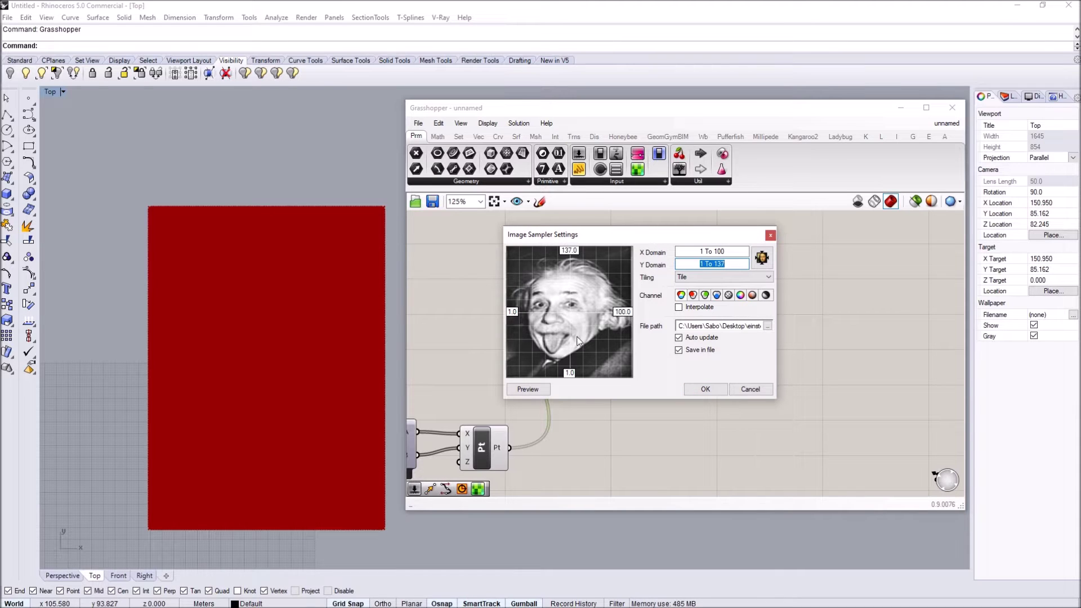
left_click(704, 389)
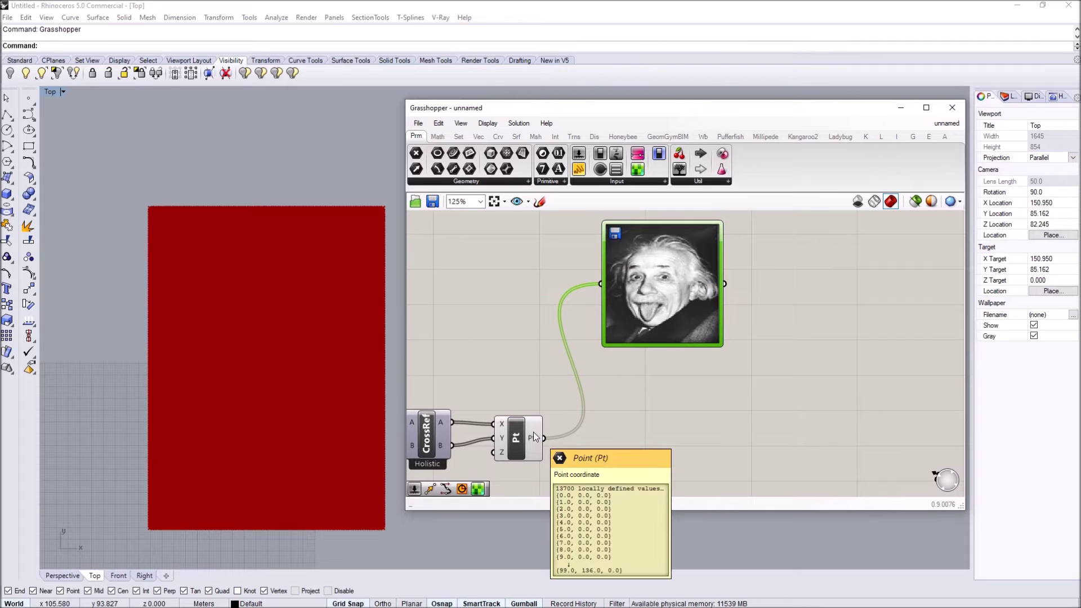
right_click_drag(698, 285, 601, 278)
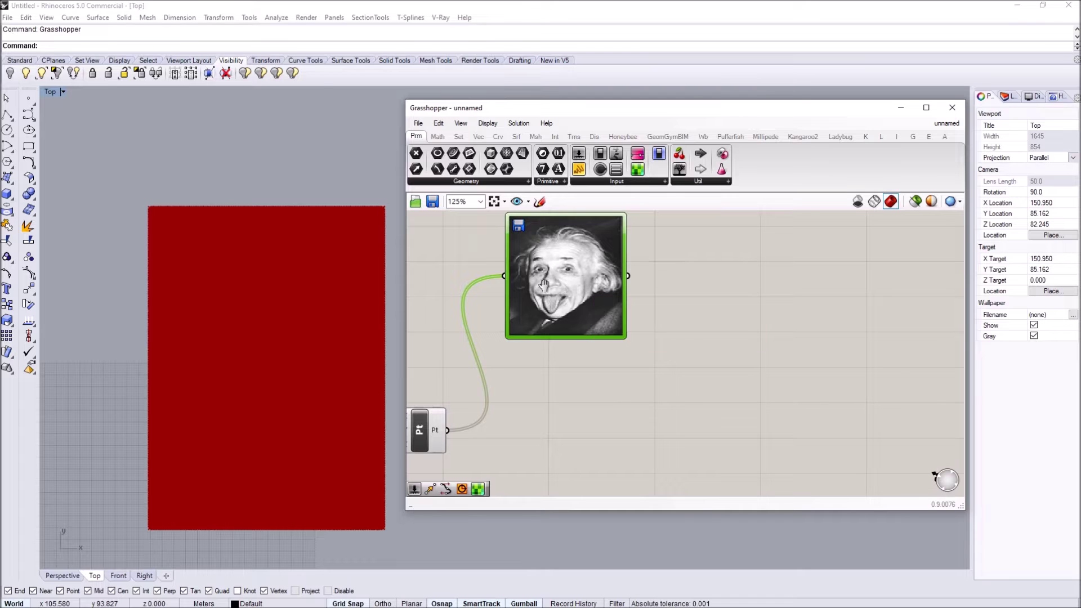
right_click_drag(601, 267, 651, 271)
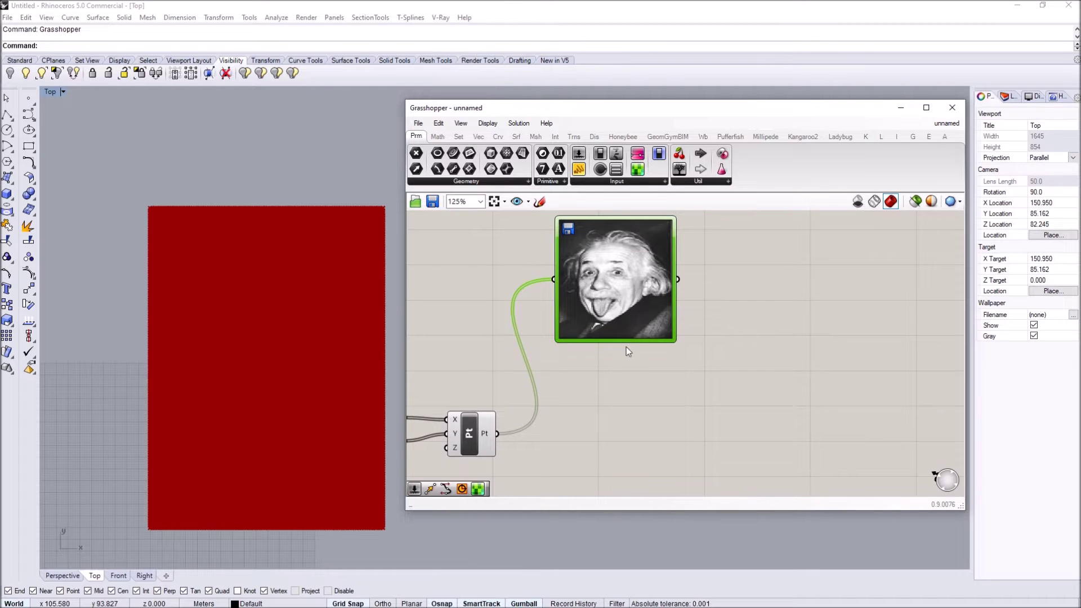
right_click_drag(625, 347, 596, 329)
scroll(602, 327, "down", 2)
right_click_drag(534, 383, 477, 421)
scroll(543, 380, "up", 2)
scroll(556, 340, "down", 1)
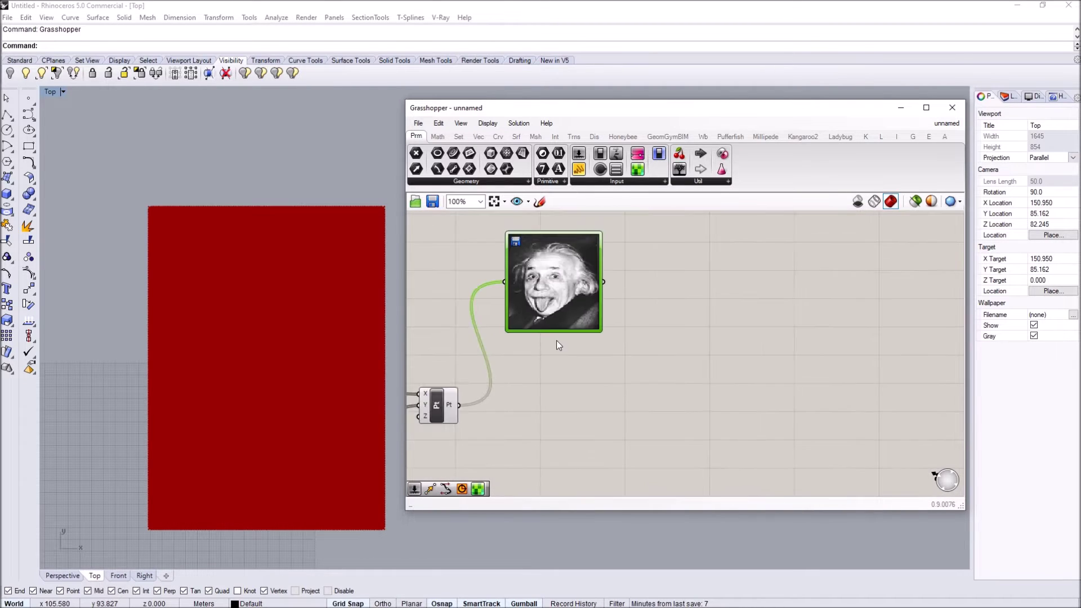
right_click_drag(612, 390, 573, 373)
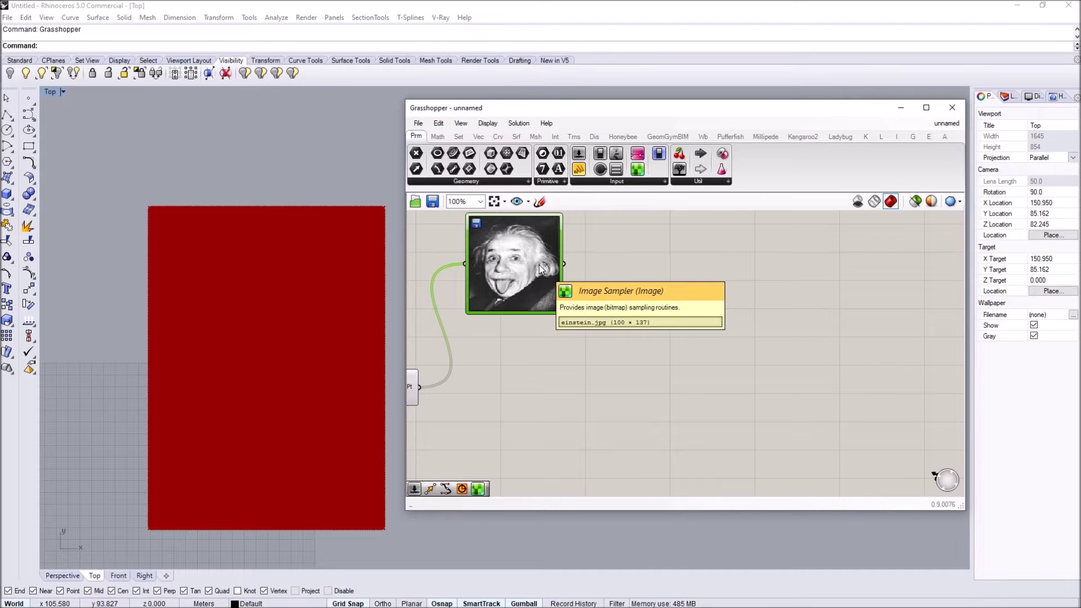
Step: Add a Panel component and place it beside the Image Sampler's output
right_click_drag(521, 250, 549, 273)
double_click(670, 302)
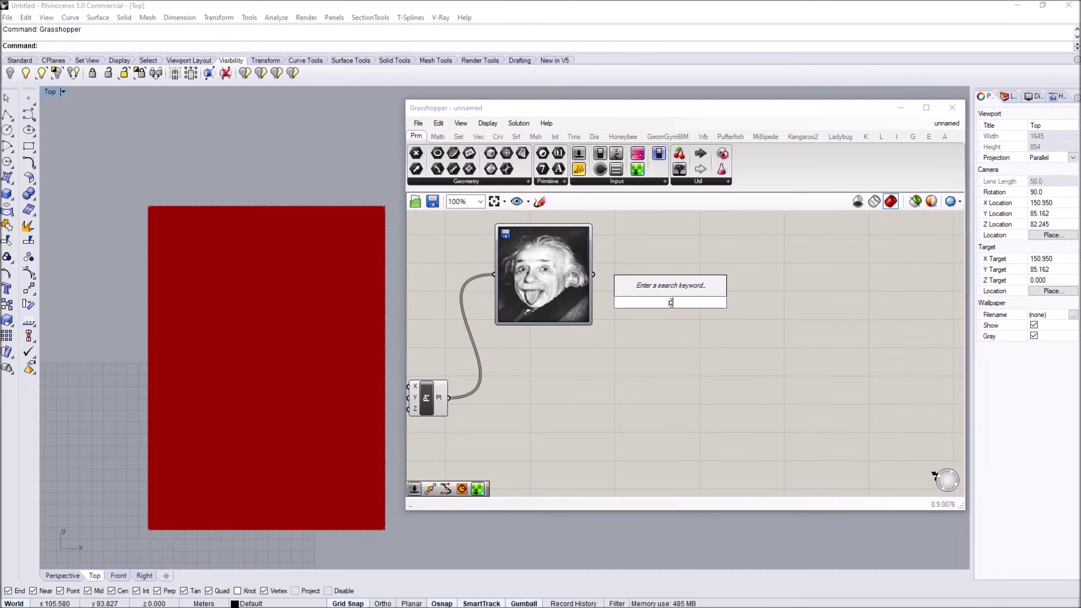
type("pa")
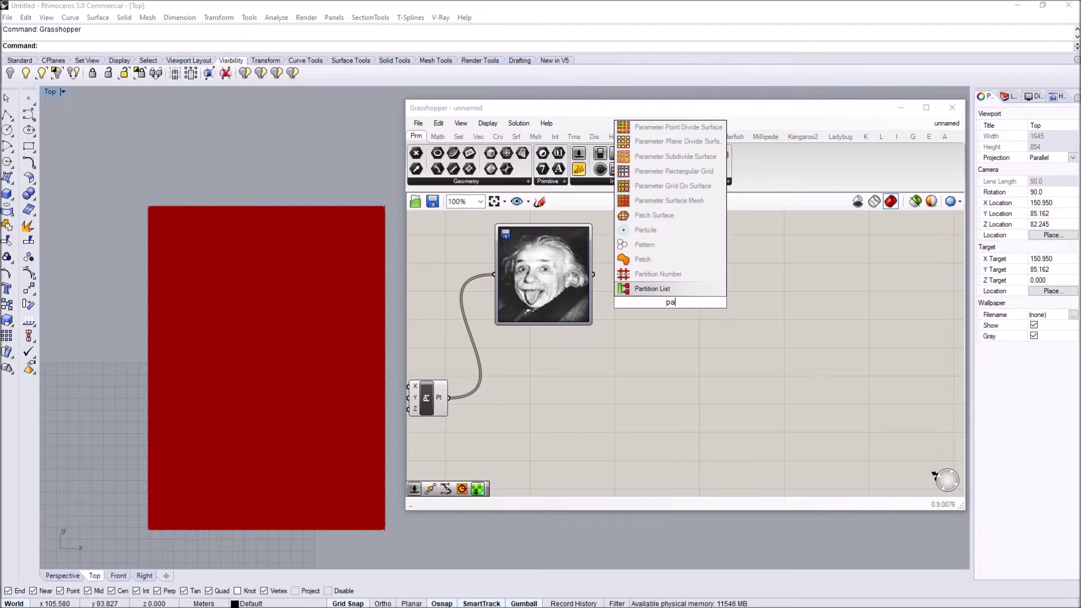
type("nel")
left_click(668, 289)
left_click_drag(660, 302, 699, 282)
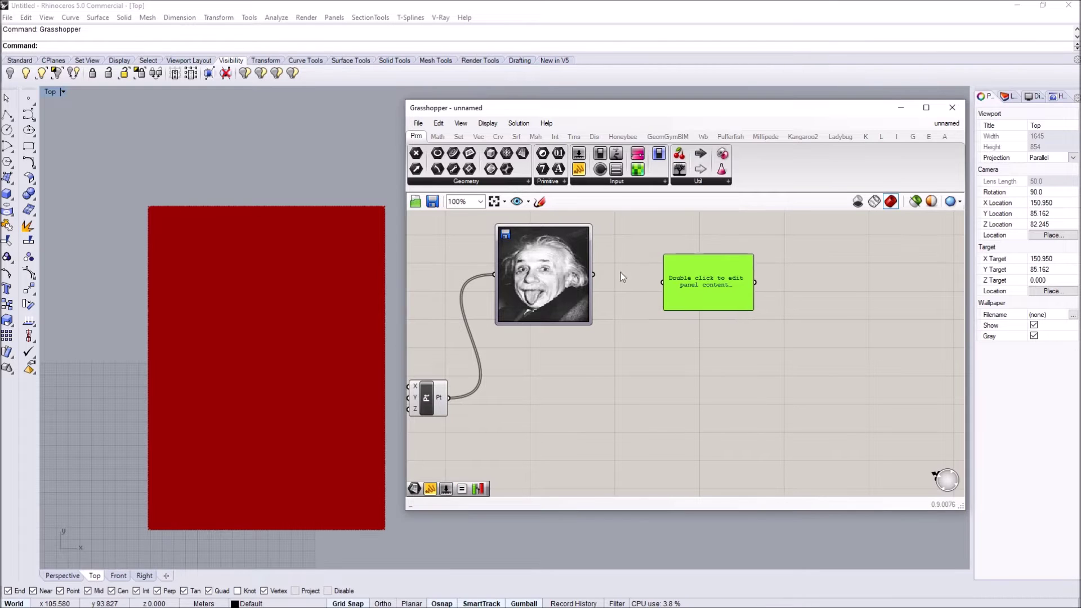
Step: Set the Image Sampler's filter to Value (brightness)
right_click(561, 263)
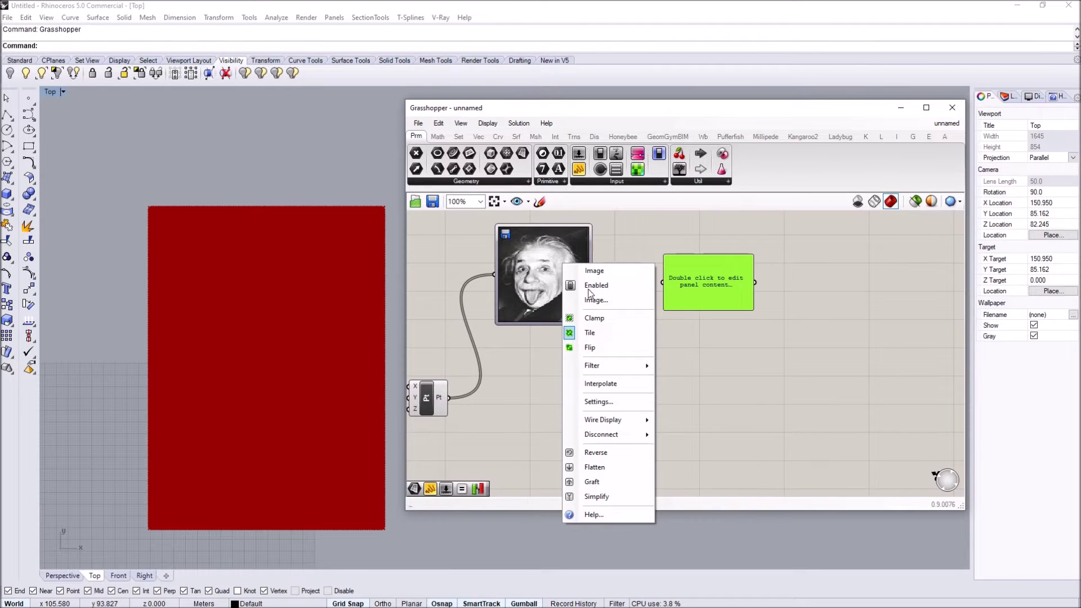
mouse_move(605, 368)
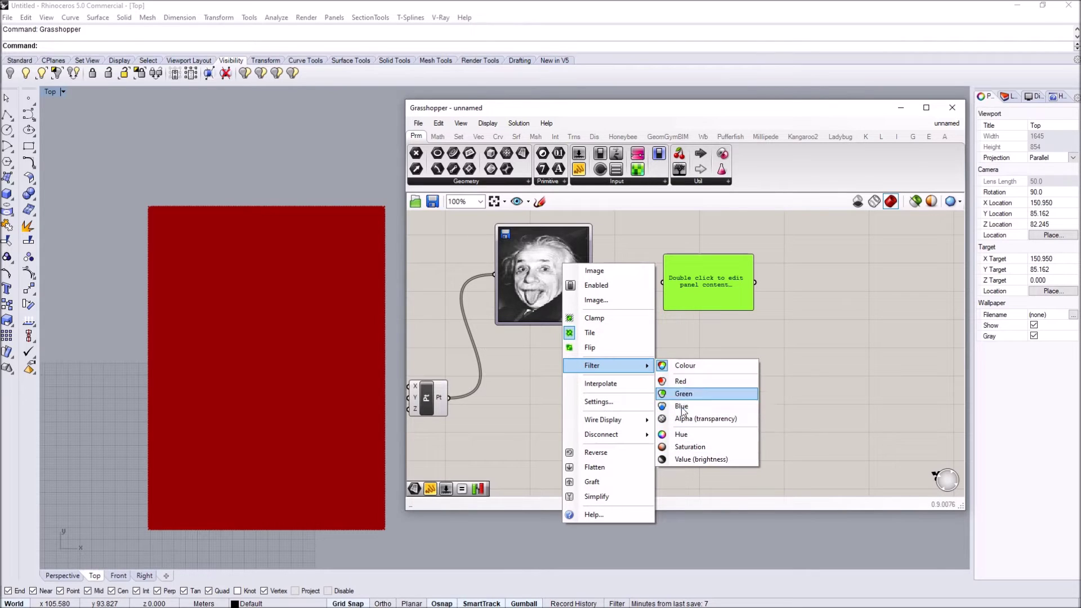
left_click(690, 458)
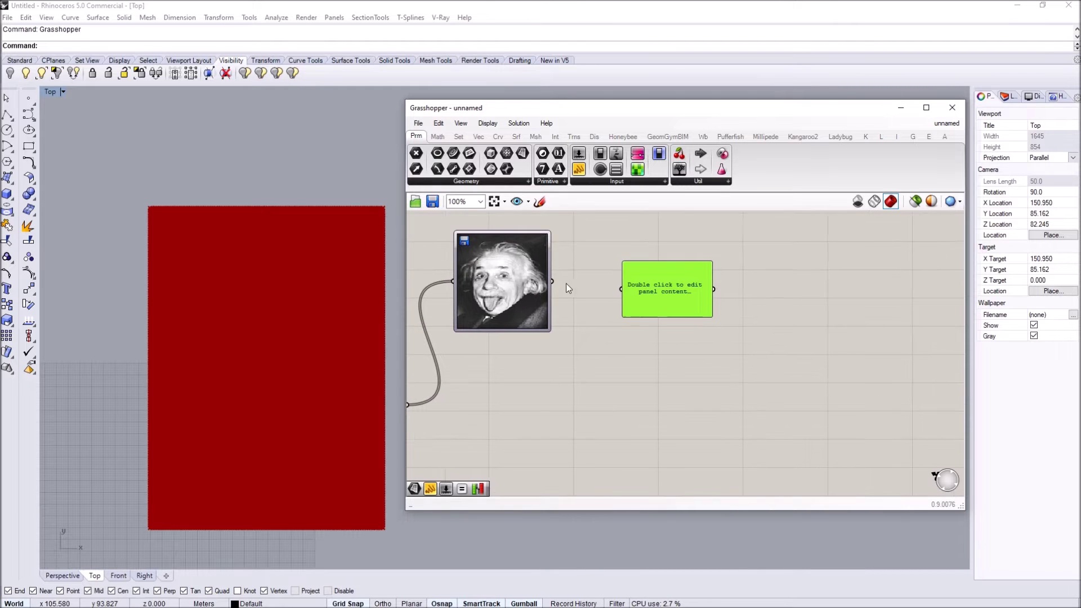
Step: Connect the Image Sampler output to the panel and stretch the panel taller to show more values
left_click_drag(552, 282, 622, 290)
scroll(639, 301, "up", 1)
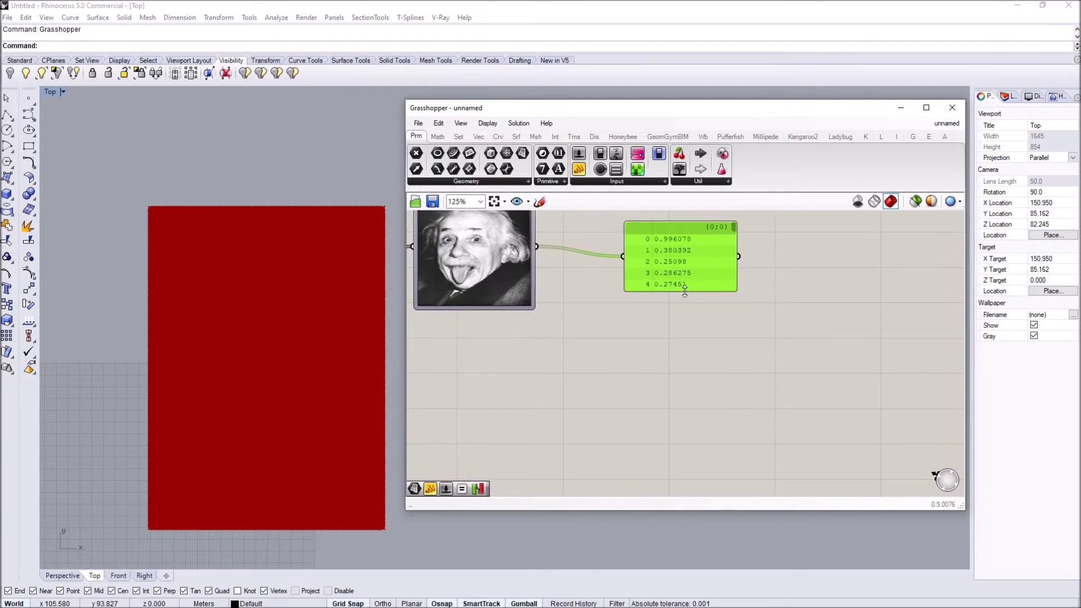
left_click_drag(681, 326, 700, 378)
scroll(700, 349, "down", 1)
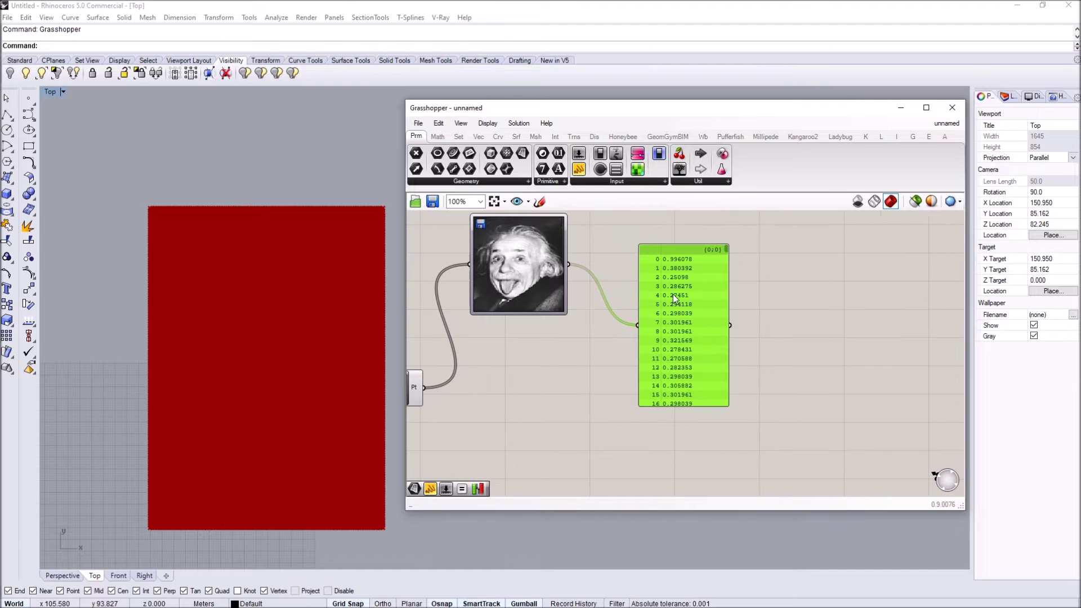
Step: Scroll the panel to the end of the sampled values, then shorten it and move it up beside the Image Sampler
left_click_drag(725, 248, 722, 412)
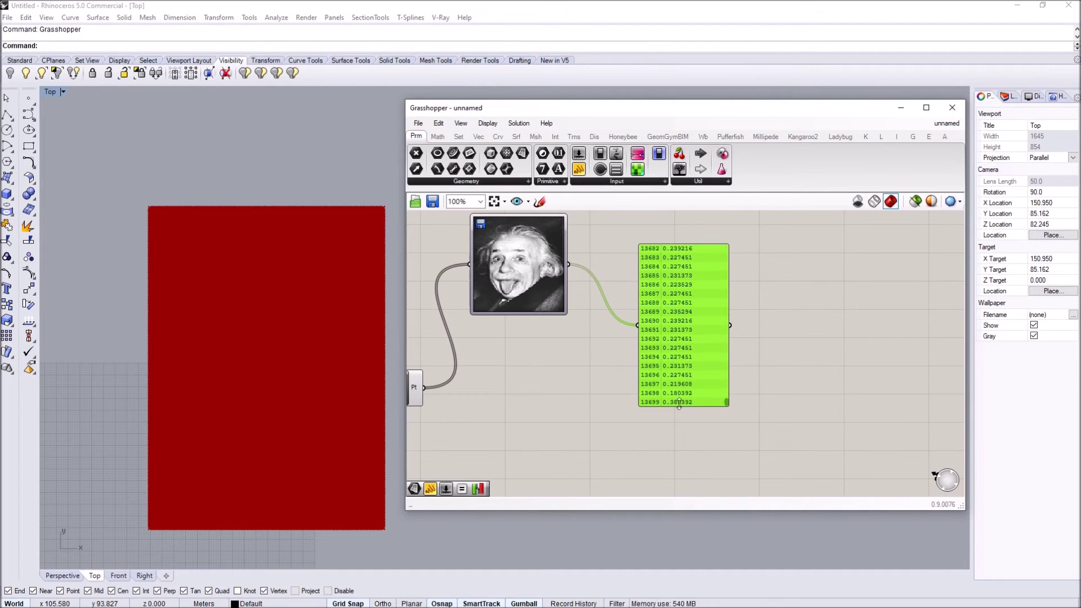
left_click_drag(677, 320, 693, 277)
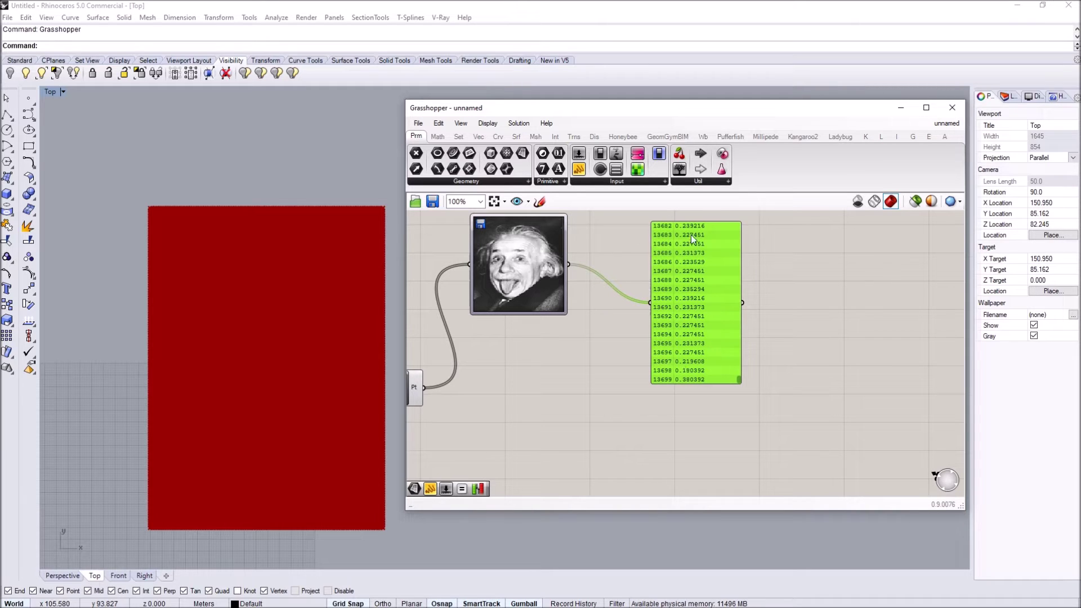
left_click_drag(701, 222, 702, 243)
left_click_drag(702, 295, 677, 256)
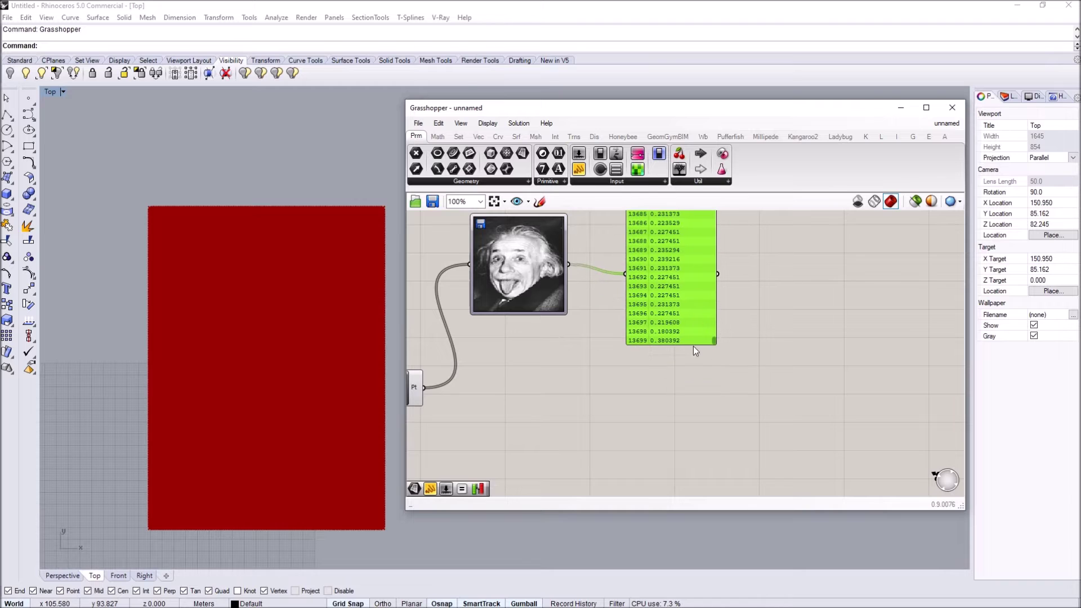
left_click(629, 363)
Step: Add a Line SDL component and place it below the panel
right_click_drag(630, 362, 664, 378)
double_click(674, 408)
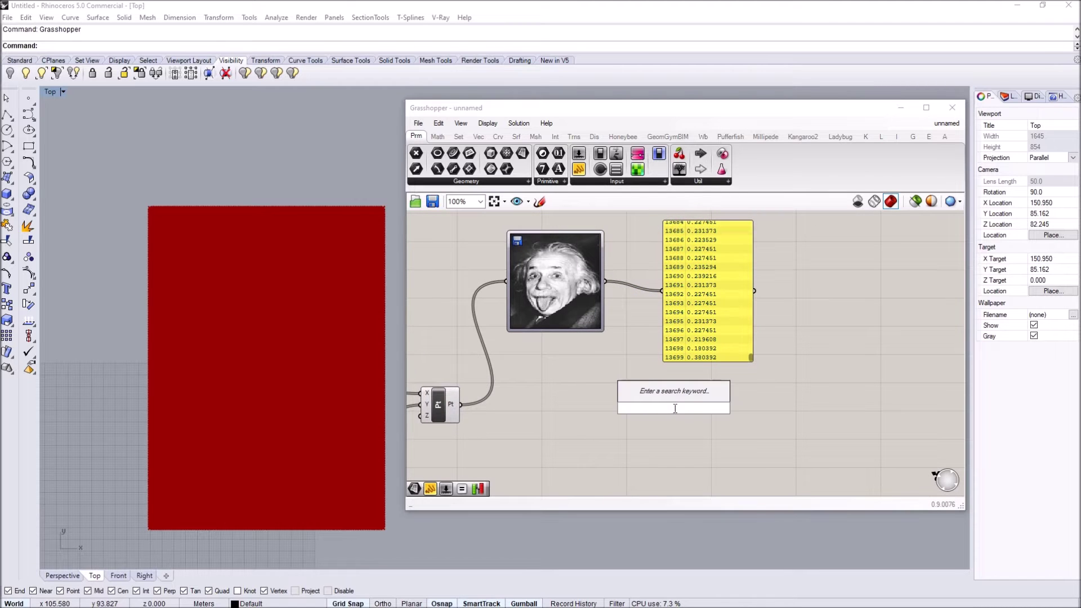
type("sdl")
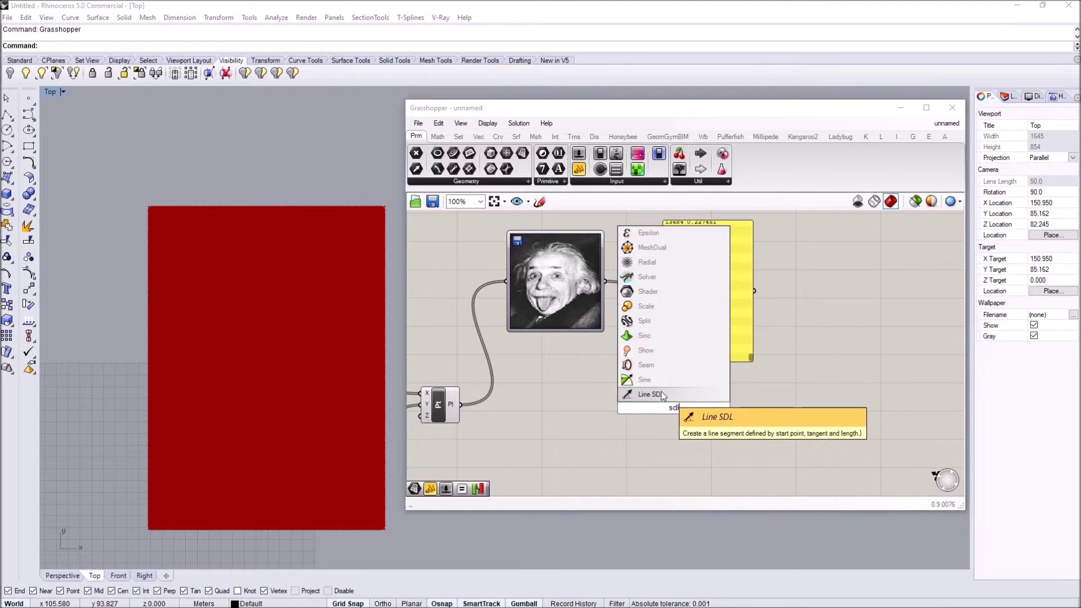
left_click(661, 394)
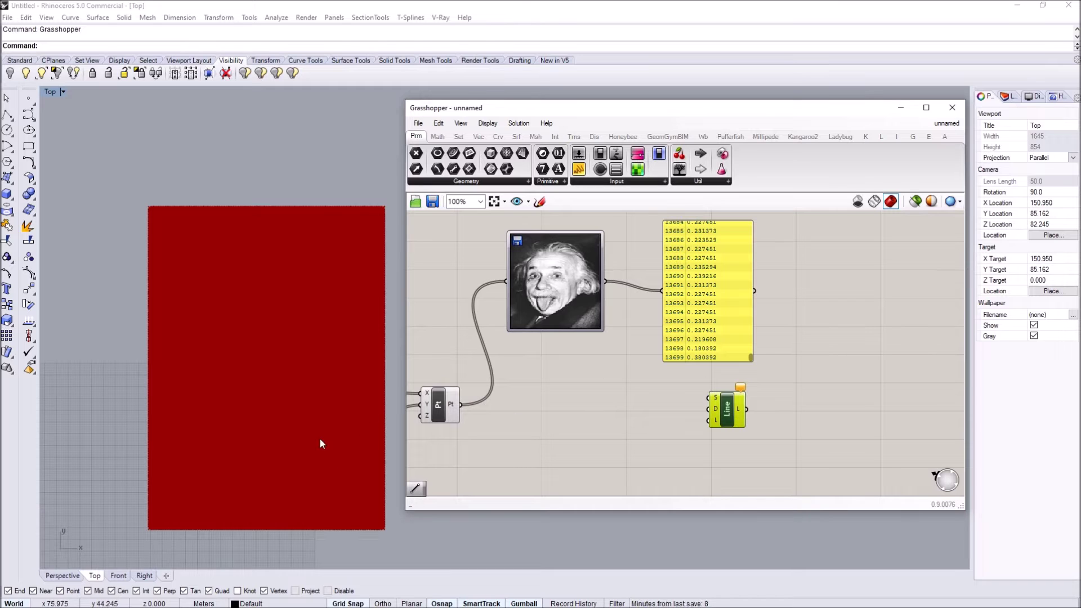
right_click_drag(674, 422, 598, 421)
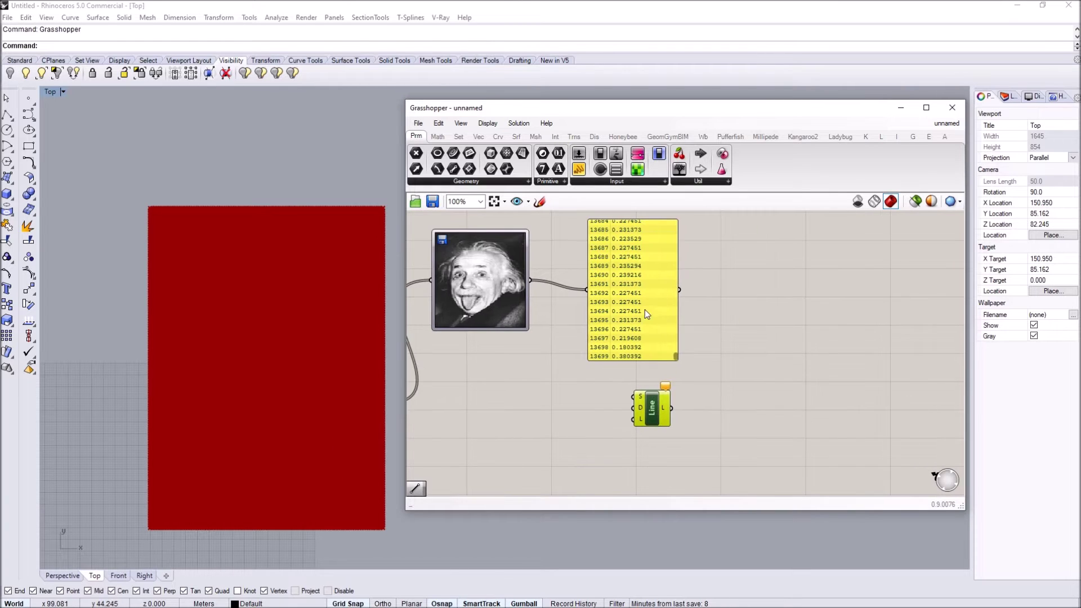
Step: Add a Unit Y component below the Image Sampler and connect its vector output to the D input of Line SDL
left_click_drag(644, 310, 668, 290)
right_click_drag(511, 330, 589, 334)
left_click(433, 410)
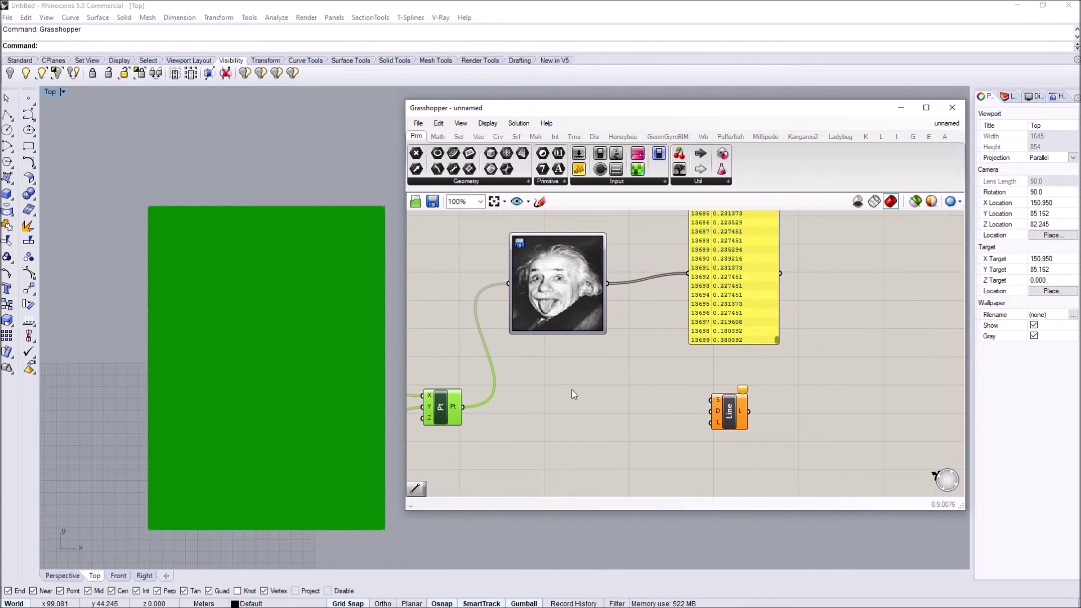
right_click_drag(648, 361, 663, 345)
double_click(606, 442)
type("y")
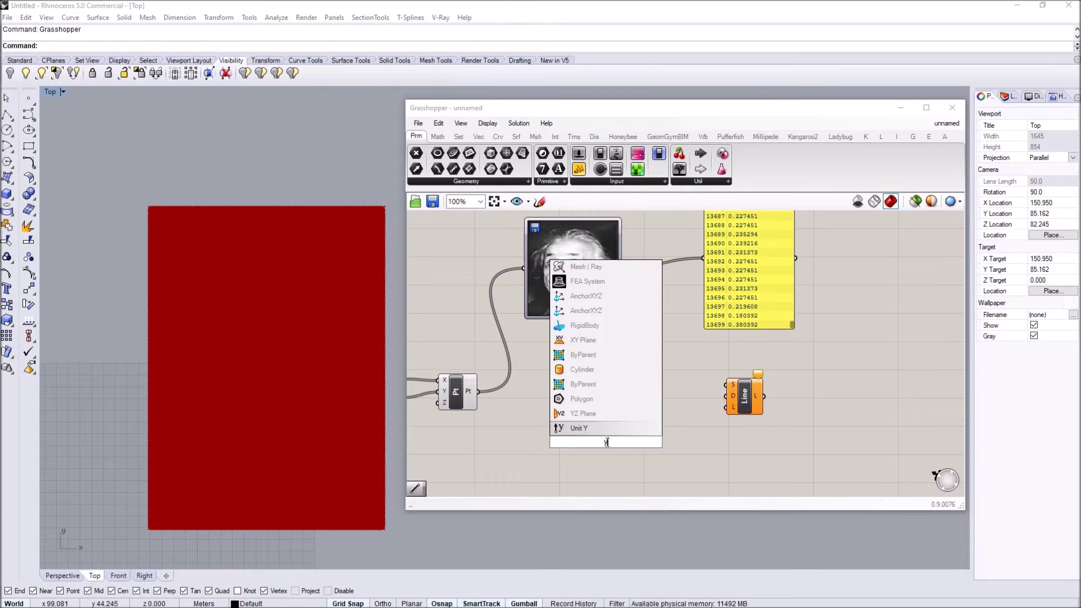
key("Return")
scroll(734, 383, "up", 3)
left_click_drag(725, 381, 566, 451)
scroll(620, 363, "down", 3)
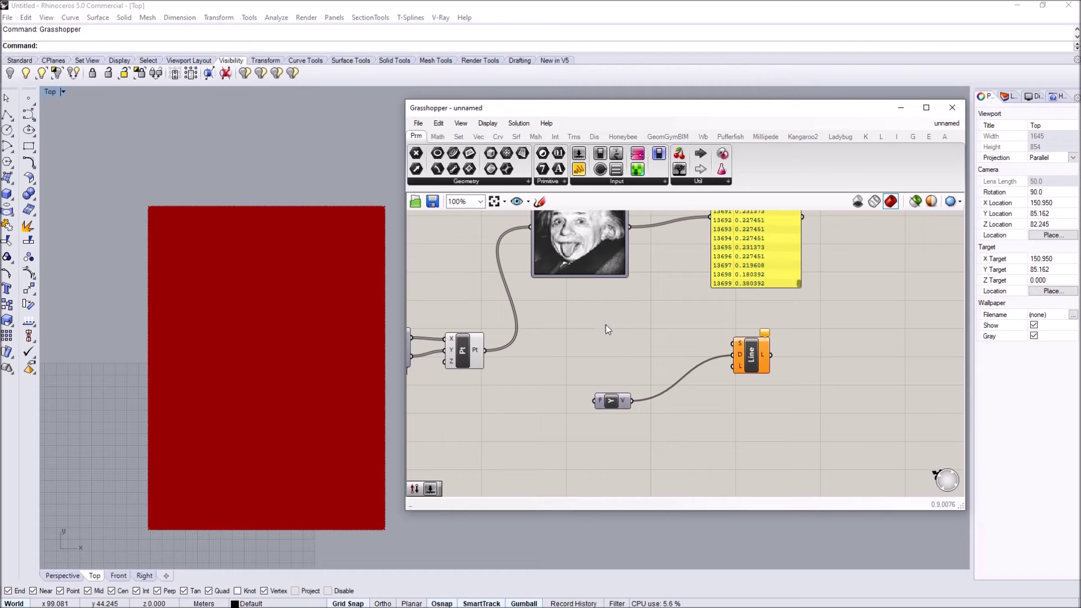
Step: Connect the Construct Point output to the S input of Line SDL and the panel output to its L input
left_click_drag(484, 350, 733, 343)
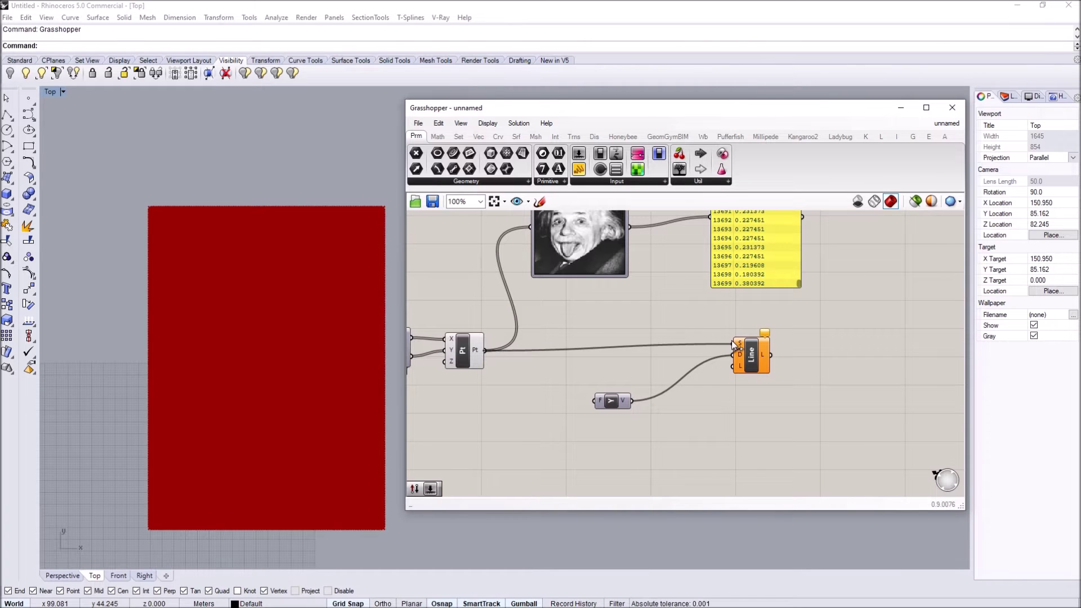
right_click_drag(735, 375, 702, 430)
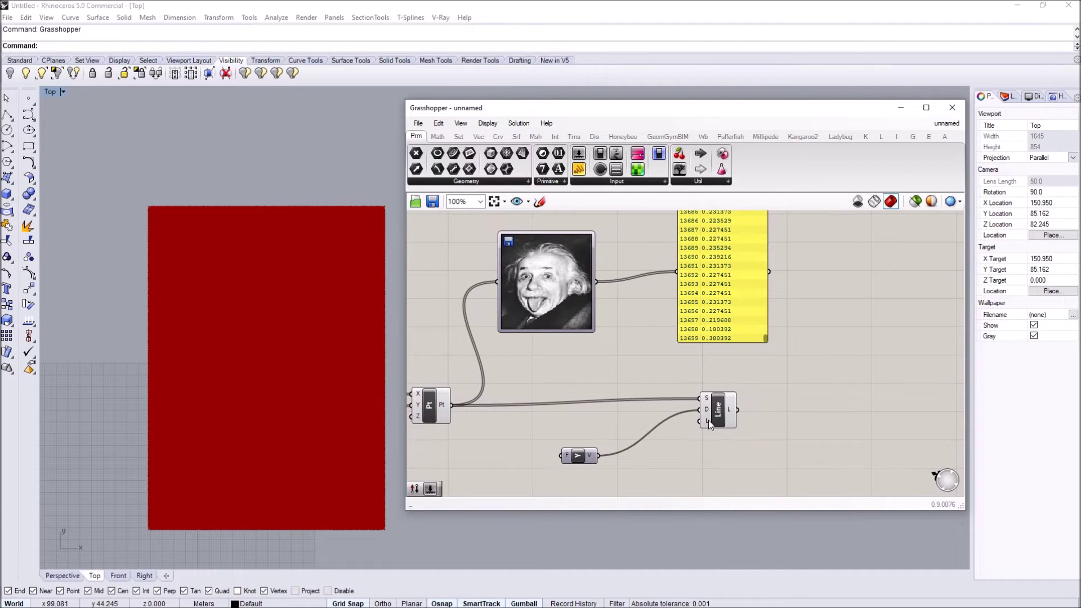
right_click_drag(620, 284, 610, 308)
left_click_drag(682, 282, 618, 282)
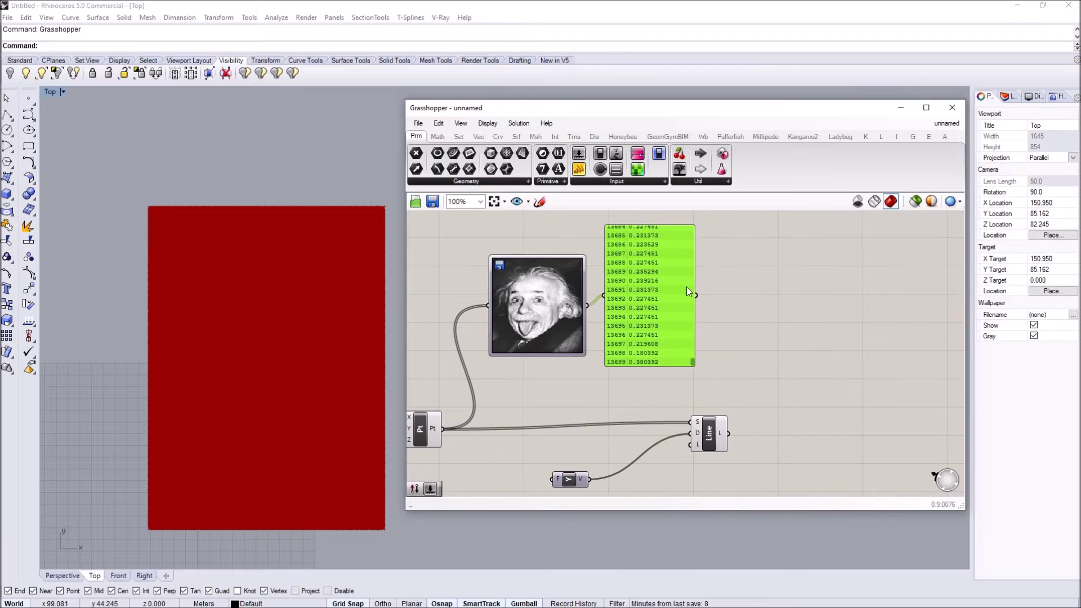
left_click_drag(697, 296, 773, 399)
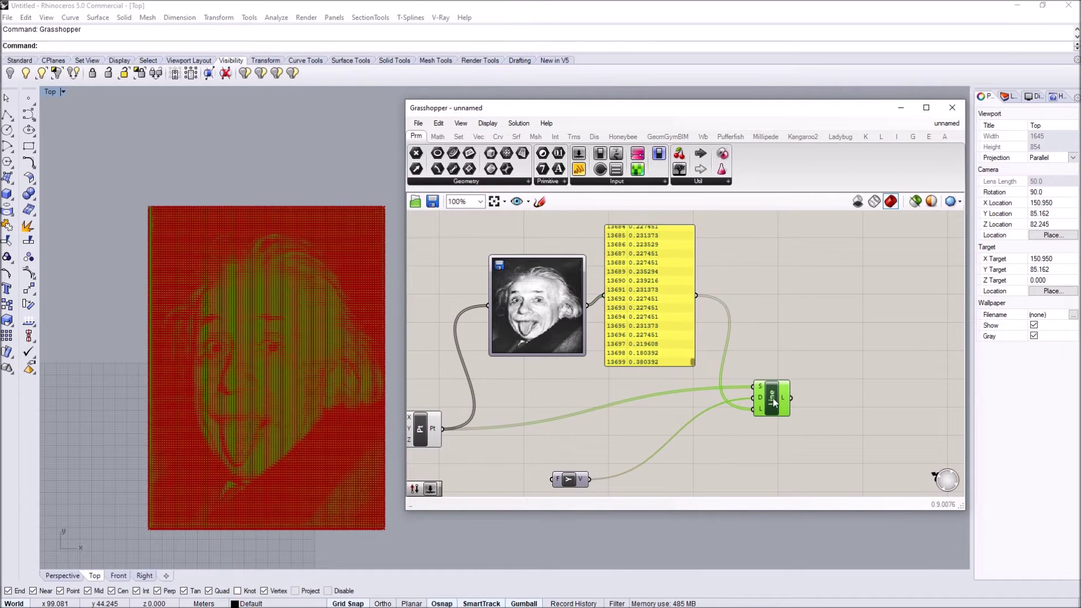
Step: Turn off the preview of the Construct Point component so only the lines show in the viewport
right_click_drag(541, 388, 669, 377)
right_click_drag(261, 386, 237, 373)
scroll(214, 357, "up", 10)
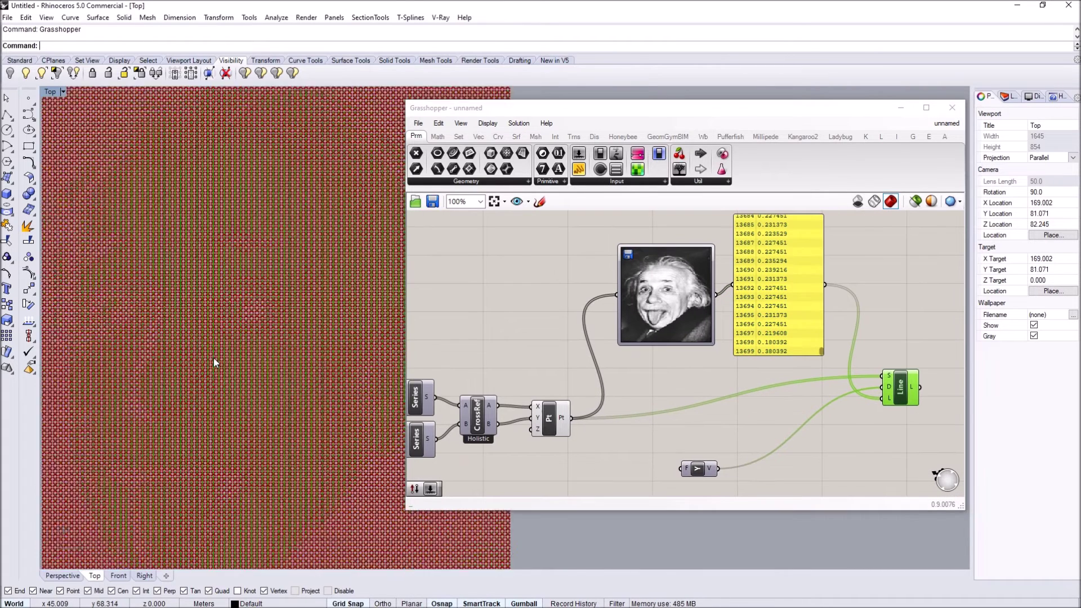
scroll(214, 357, "down", 6)
scroll(265, 353, "down", 3)
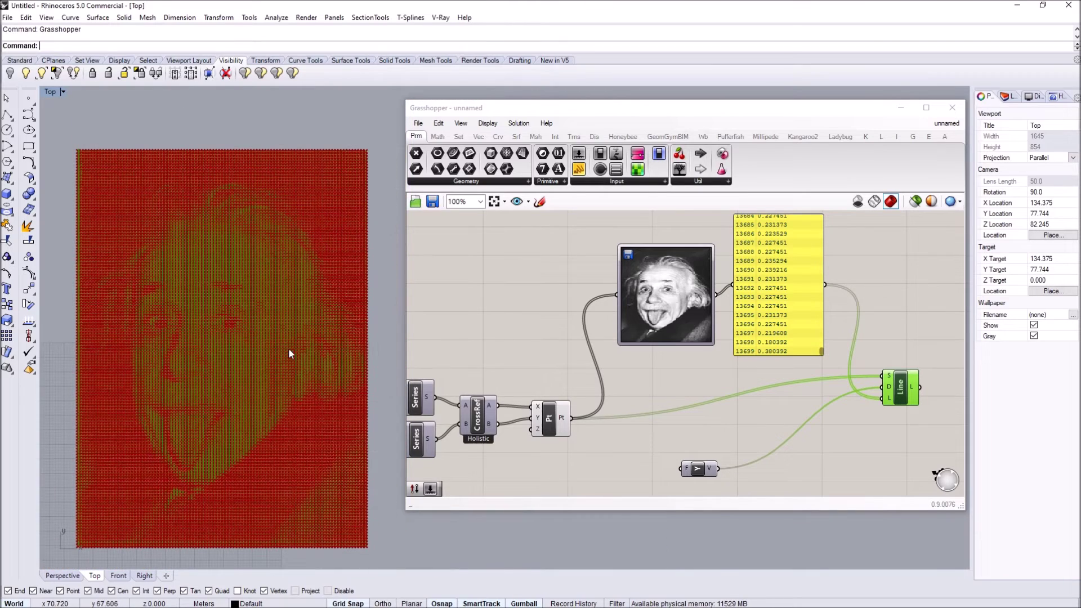
left_click(552, 423)
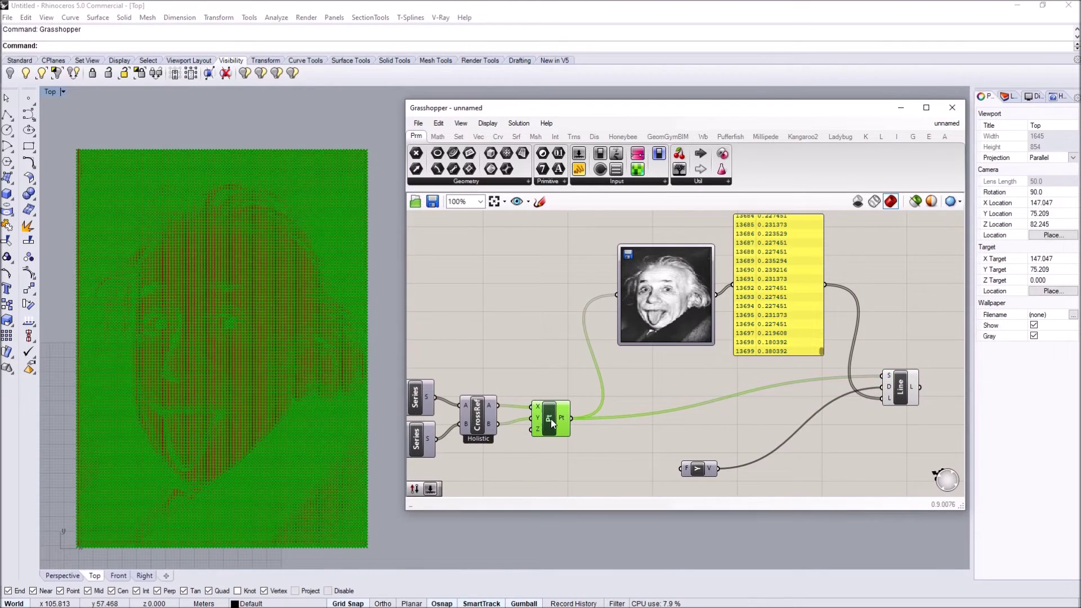
right_click(551, 419)
left_click(584, 442)
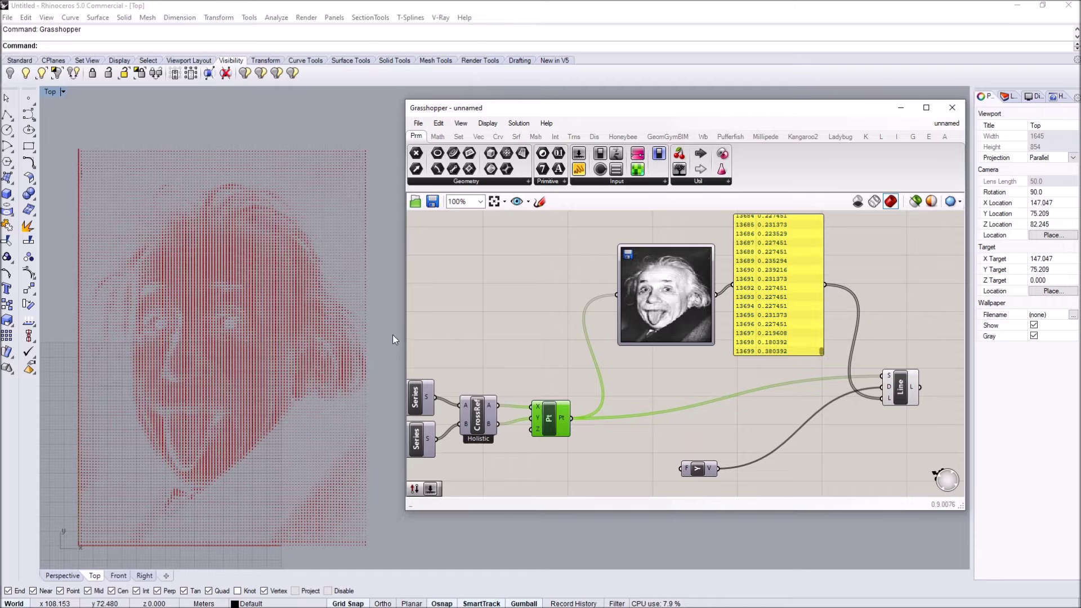
Step: Examine the brightness-driven line pattern in the Top viewport, both close up and as a whole portrait
right_click_drag(270, 355, 287, 357)
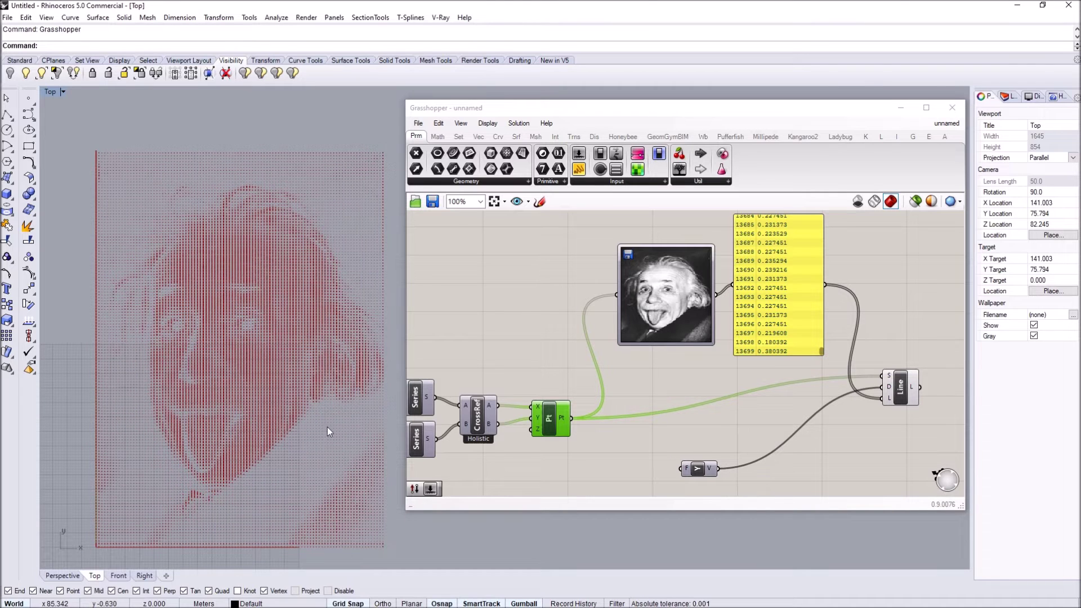
right_click_drag(162, 252, 158, 251)
scroll(187, 348, "up", 4)
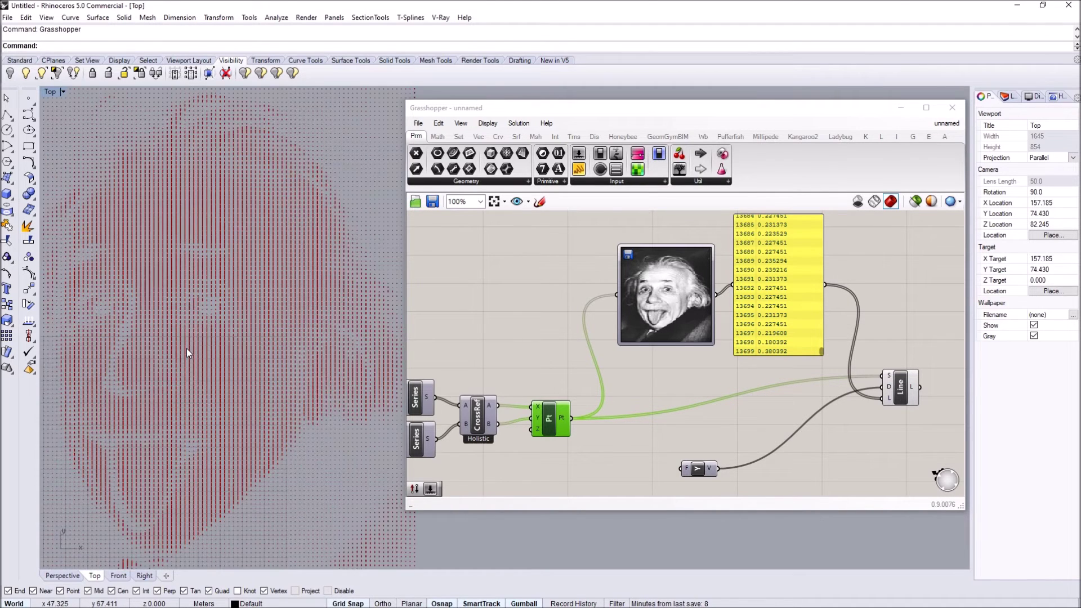
right_click_drag(187, 348, 268, 336)
scroll(211, 302, "down", 4)
right_click_drag(211, 302, 216, 304)
scroll(232, 344, "up", 3)
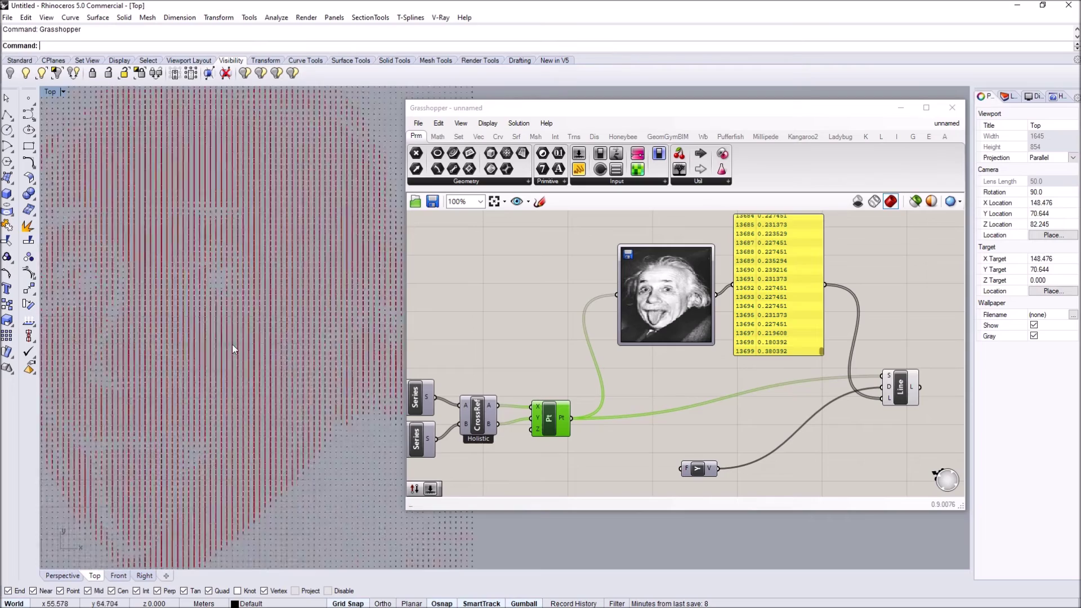
scroll(225, 346, "down", 3)
scroll(225, 344, "up", 5)
scroll(225, 343, "down", 5)
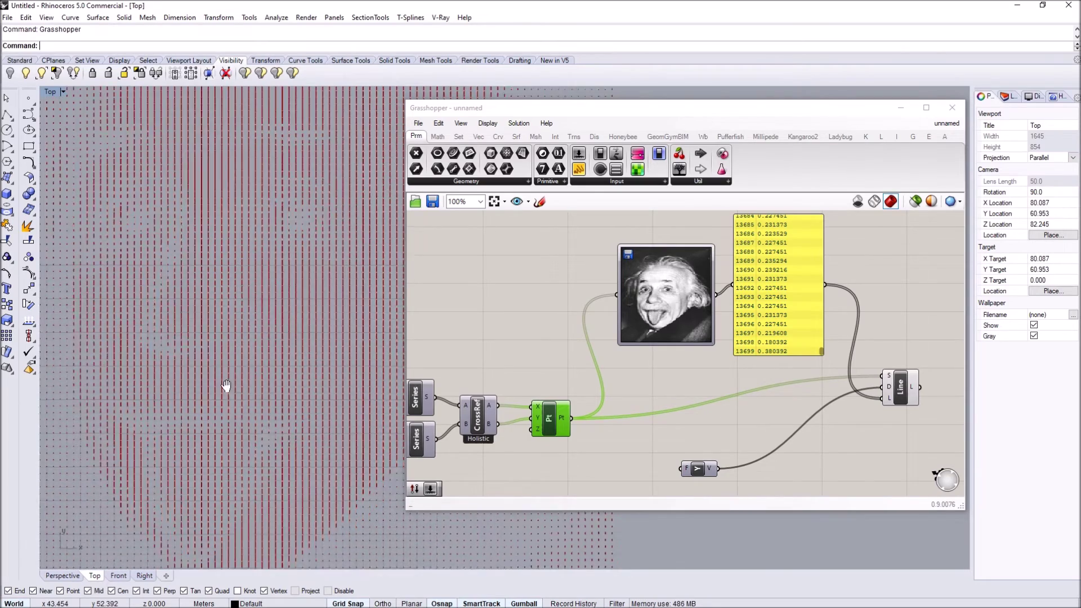
scroll(252, 356, "up", 5)
scroll(242, 281, "down", 4)
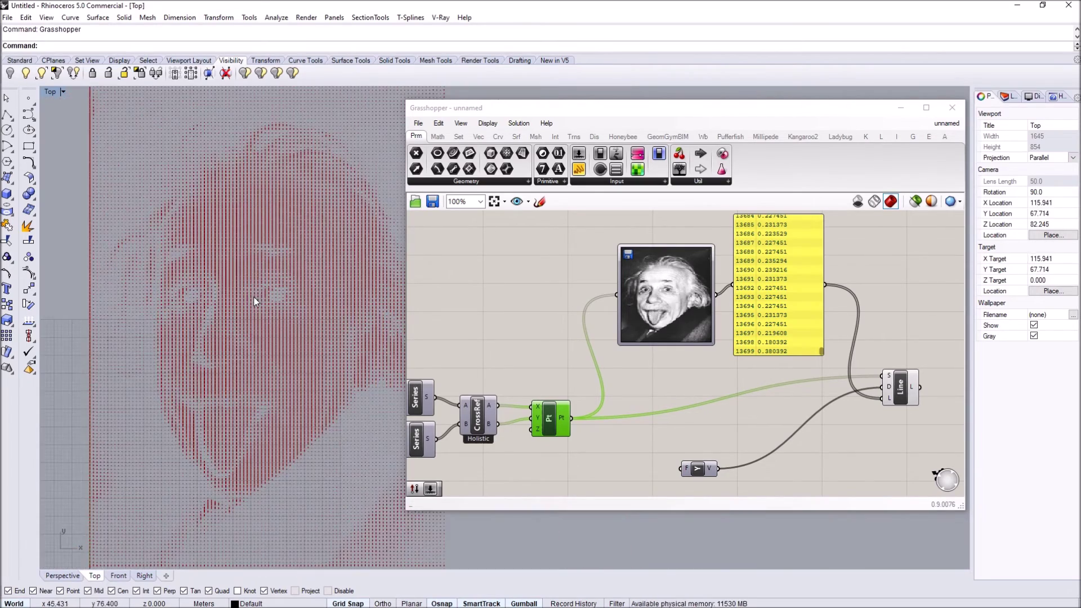
left_click(709, 389)
right_click_drag(710, 389, 605, 338)
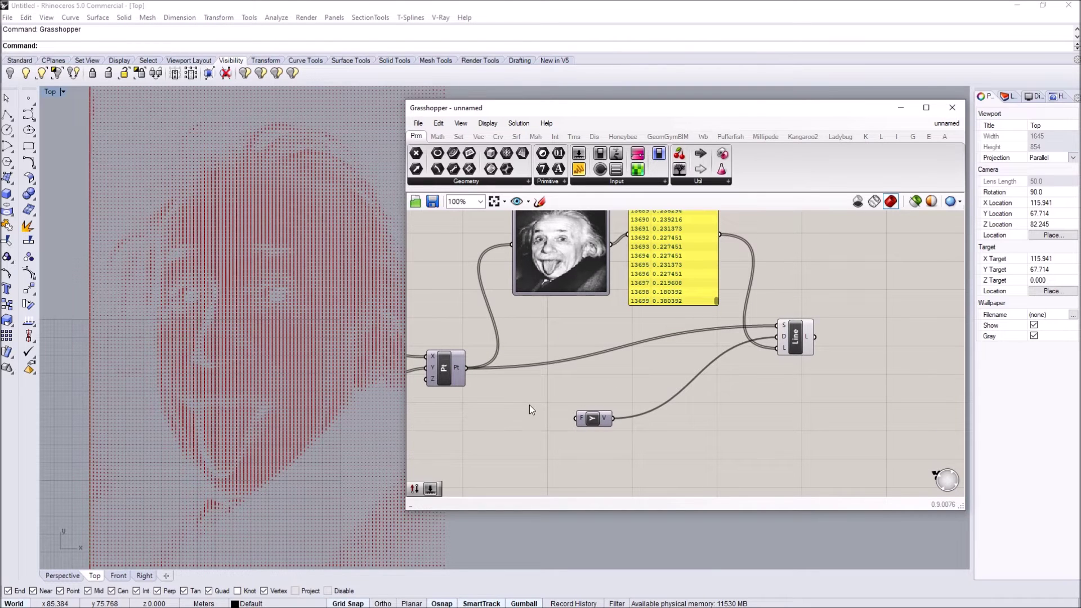
right_click_drag(301, 316, 285, 370)
left_click(660, 415)
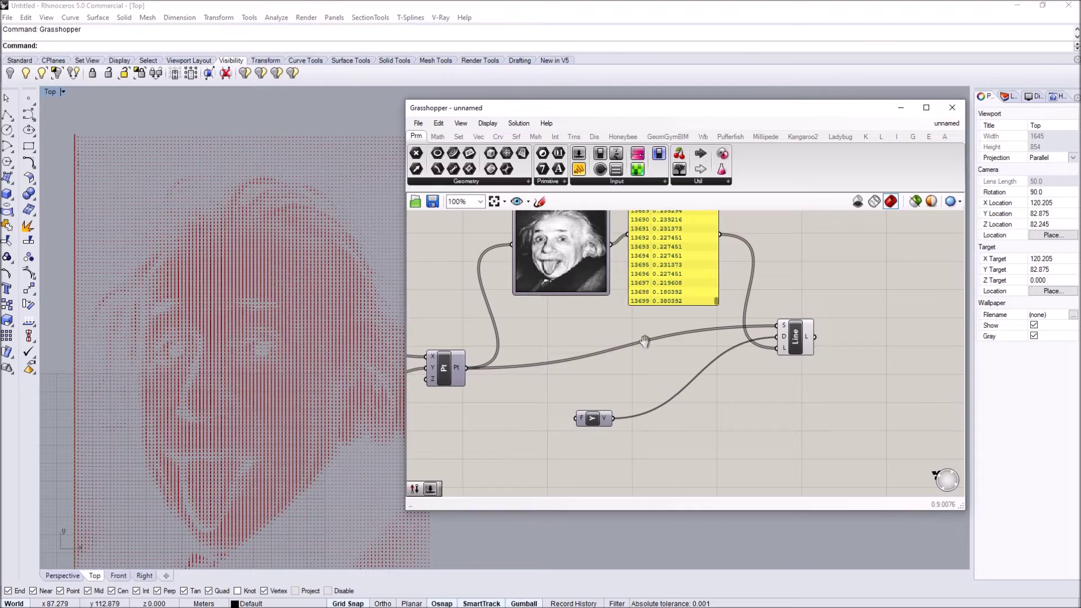
right_click_drag(661, 416, 519, 428)
left_click(214, 395)
scroll(203, 394, "down", 3)
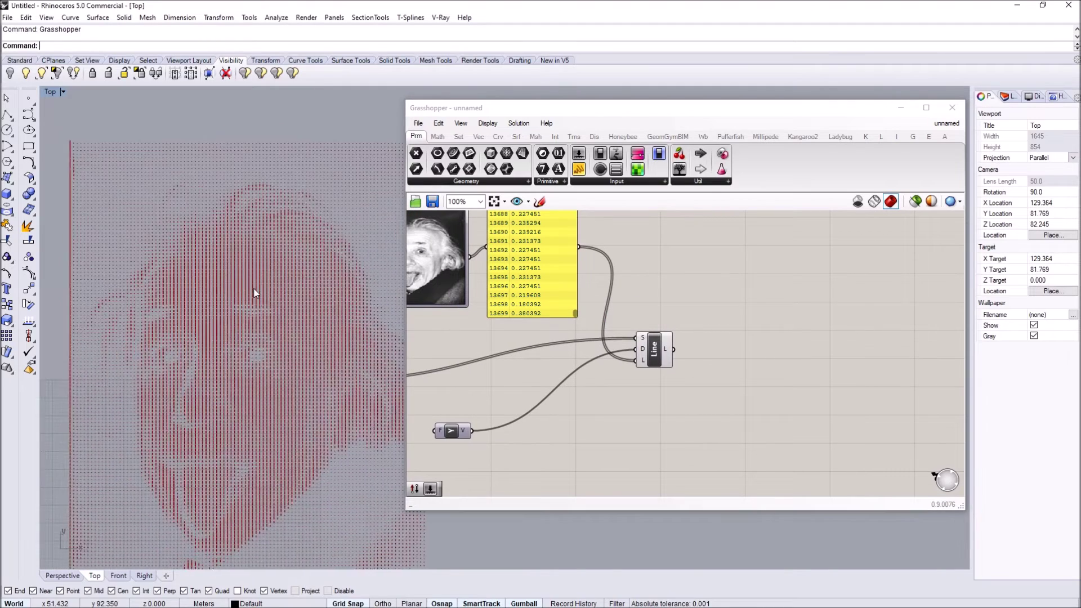
right_click_drag(161, 306, 134, 354)
scroll(225, 259, "up", 2)
scroll(225, 259, "down", 2)
scroll(107, 144, "up", 8)
scroll(102, 148, "up", 6)
scroll(107, 153, "down", 14)
right_click_drag(257, 305, 244, 247)
right_click_drag(286, 327, 267, 384)
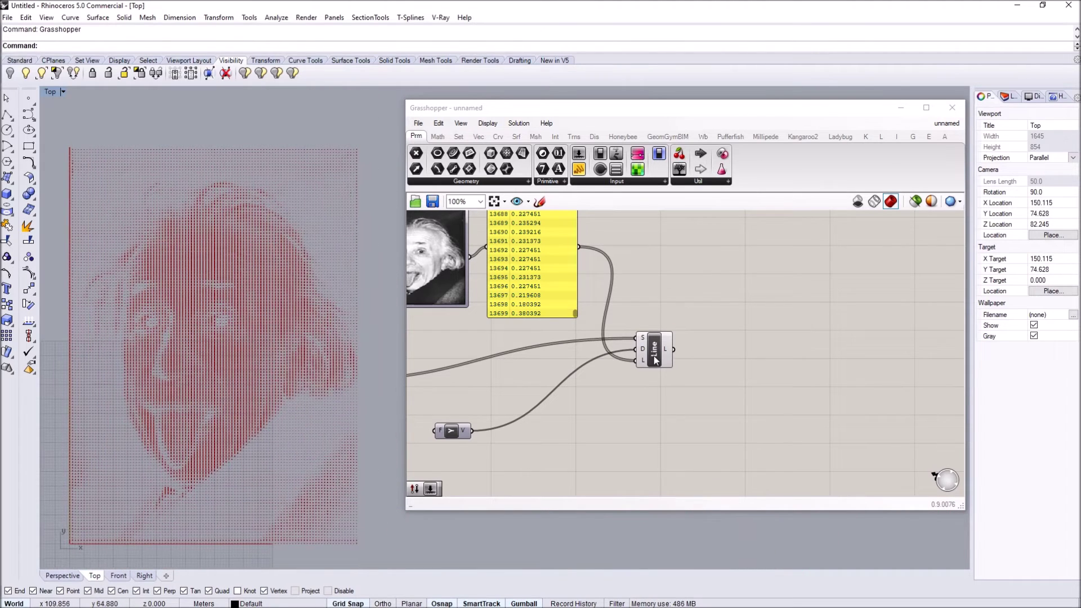
Step: Add a Partition List component beside Line SDL and connect the line output to its L input
right_click_drag(666, 365, 628, 365)
left_click(628, 365)
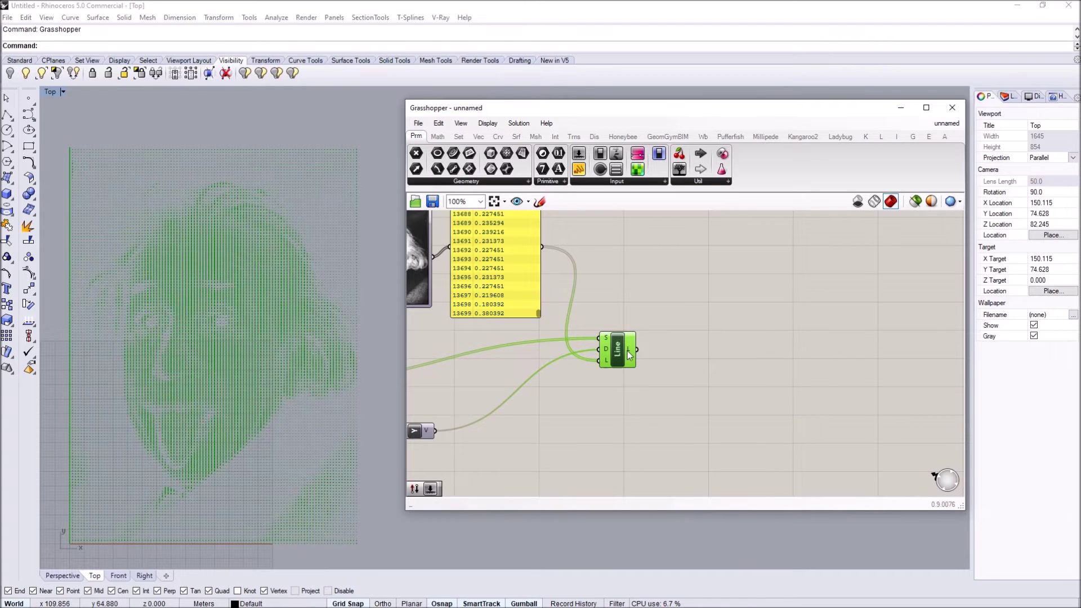
mouse_move(629, 351)
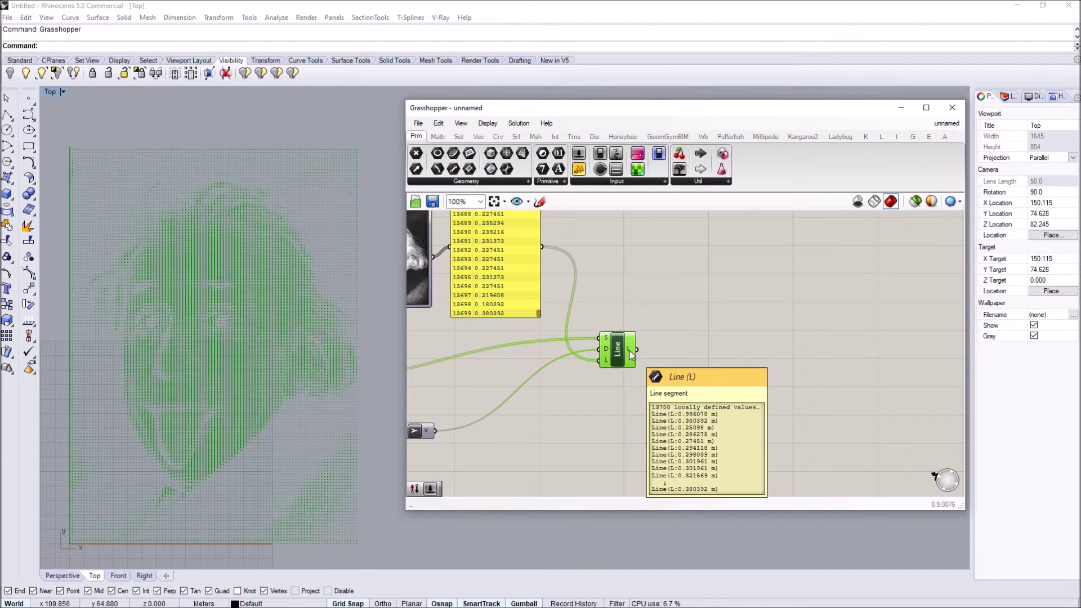
double_click(698, 367)
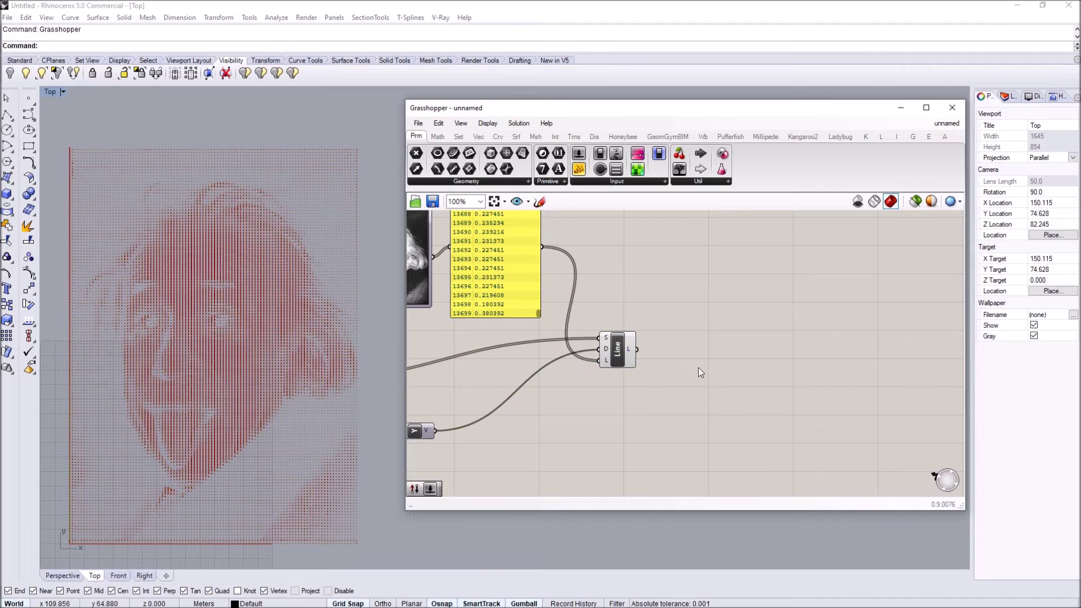
type("parti")
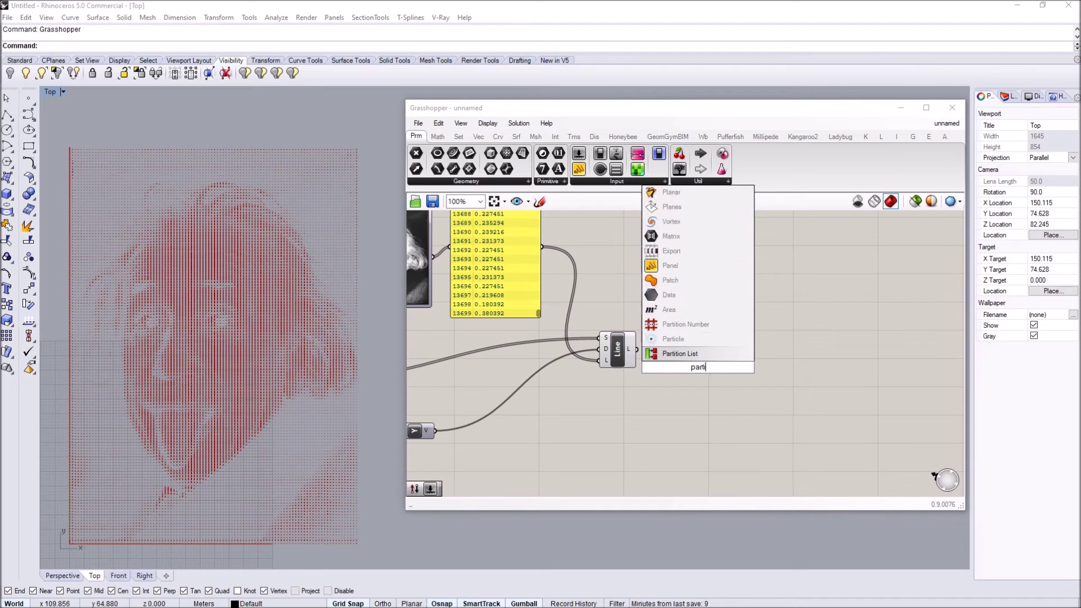
key("Return")
left_click_drag(638, 351, 698, 355)
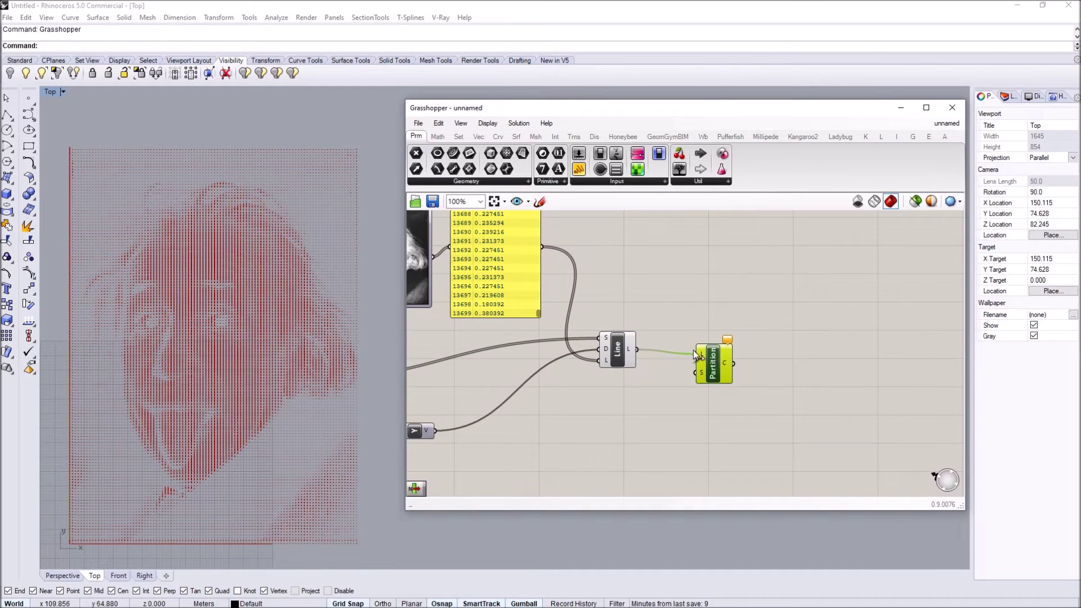
Step: Connect the Count slider set to 100 to the S input of Partition List and inspect its chunks output
scroll(702, 340, "down", 2)
right_click_drag(488, 352, 620, 345)
right_click_drag(495, 348, 536, 340)
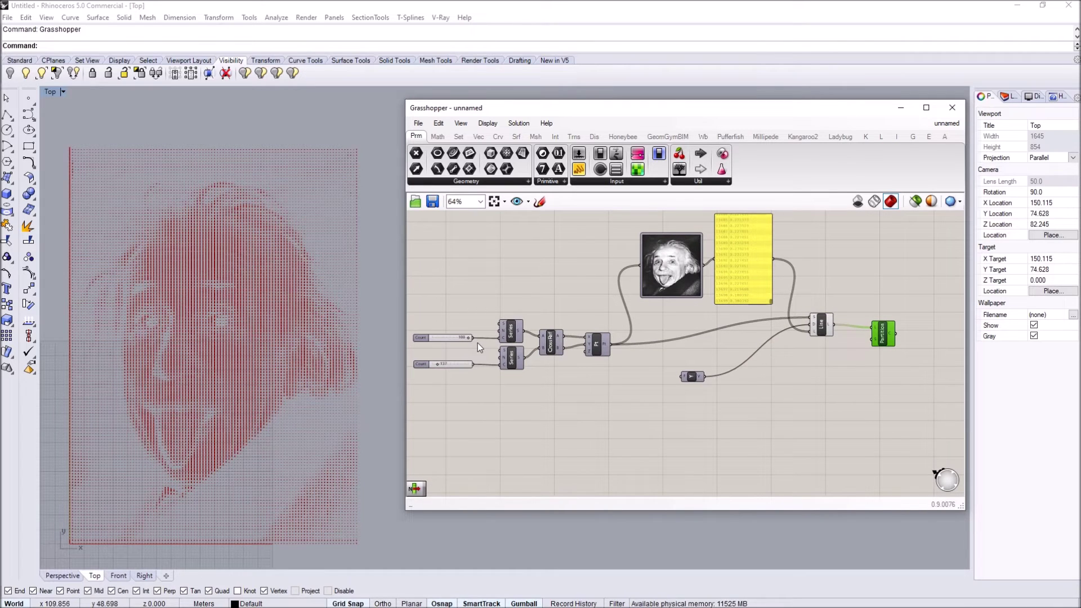
left_click_drag(474, 338, 872, 339)
right_click_drag(874, 339, 648, 343)
scroll(649, 341, "up", 4)
mouse_move(649, 331)
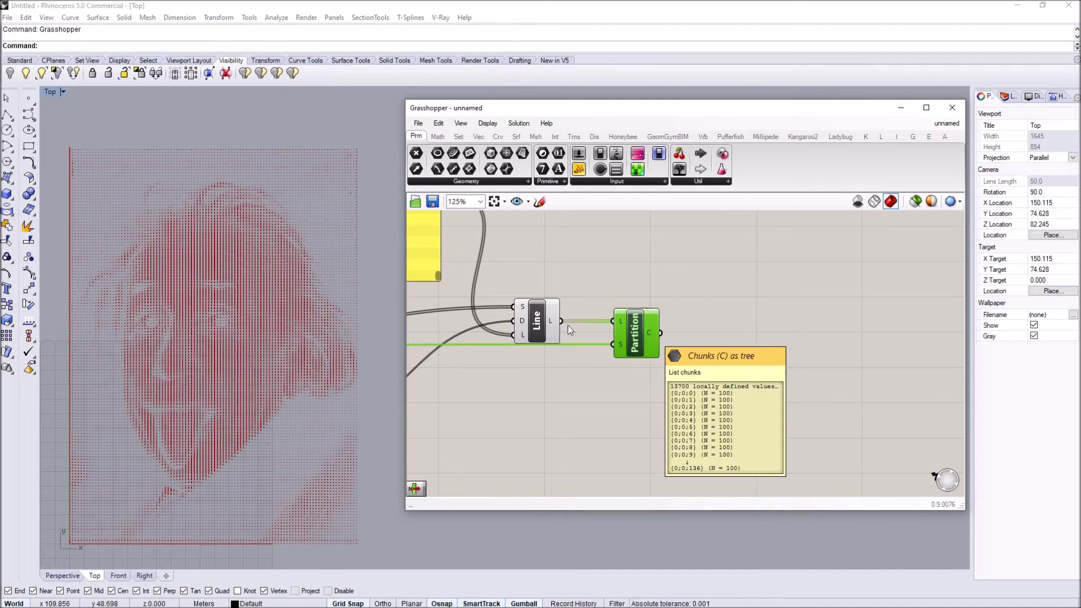
Step: Add an End Points component after Partition List and connect the chunks output to its C input
right_click_drag(730, 334, 673, 332)
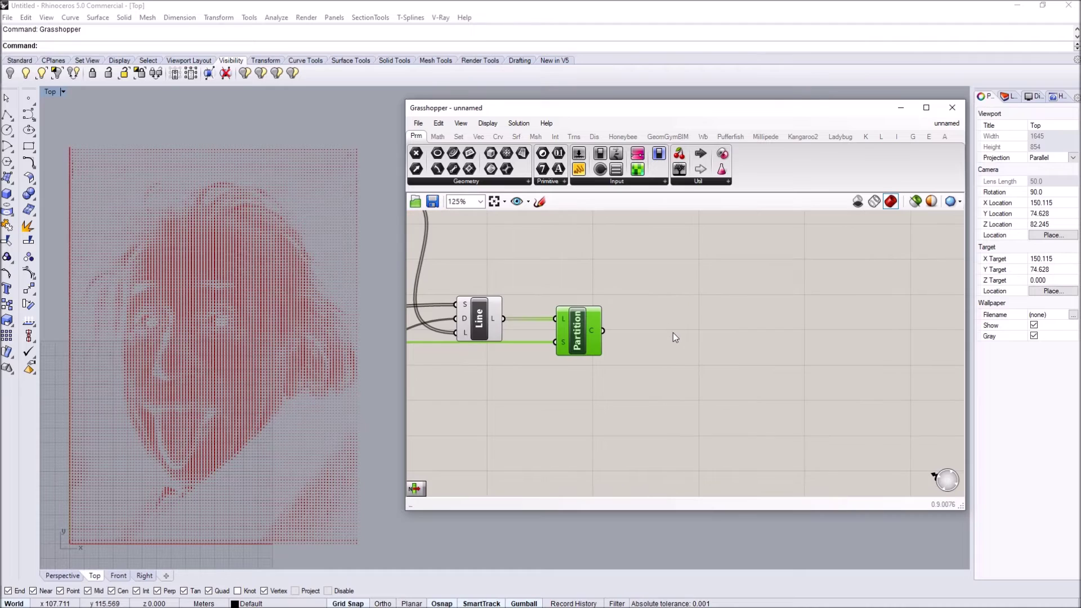
double_click(673, 332)
type("end")
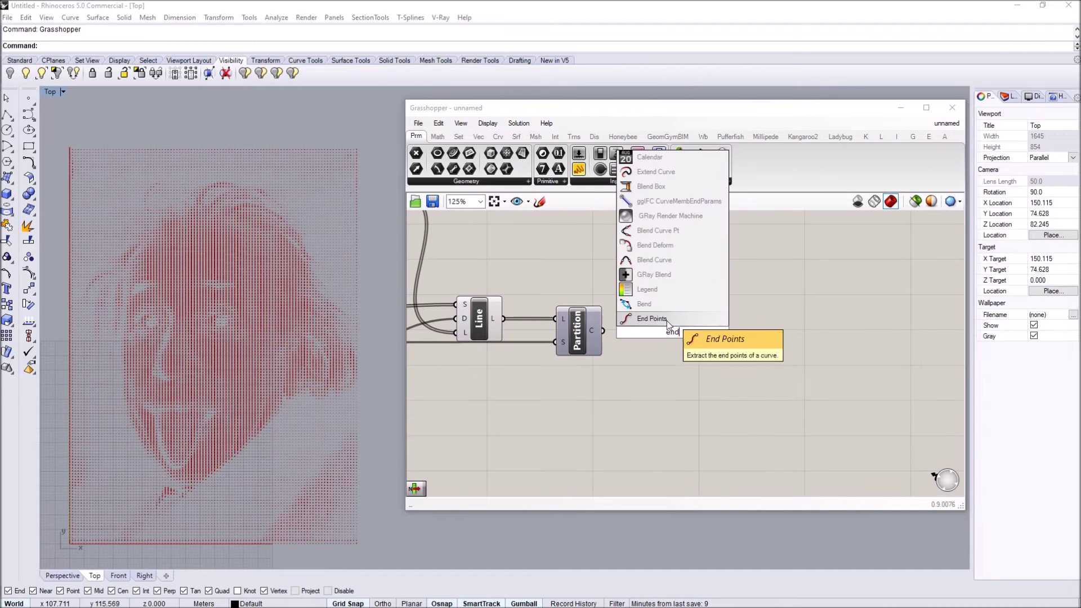
left_click(666, 320)
left_click_drag(604, 331, 642, 336)
Step: Add two PolyLine components and connect the S and E outputs of End Points to their separate V inputs
right_click_drag(750, 327, 713, 325)
left_click(713, 325)
double_click(713, 329)
type("pol")
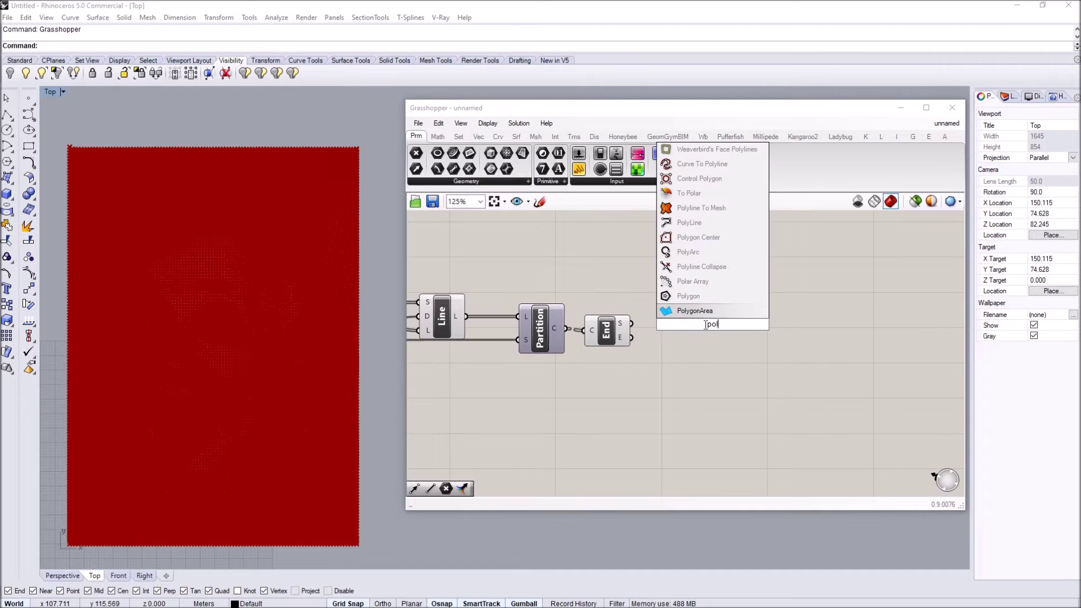
left_click(697, 227)
left_click_drag(630, 323, 694, 358)
left_click(653, 372)
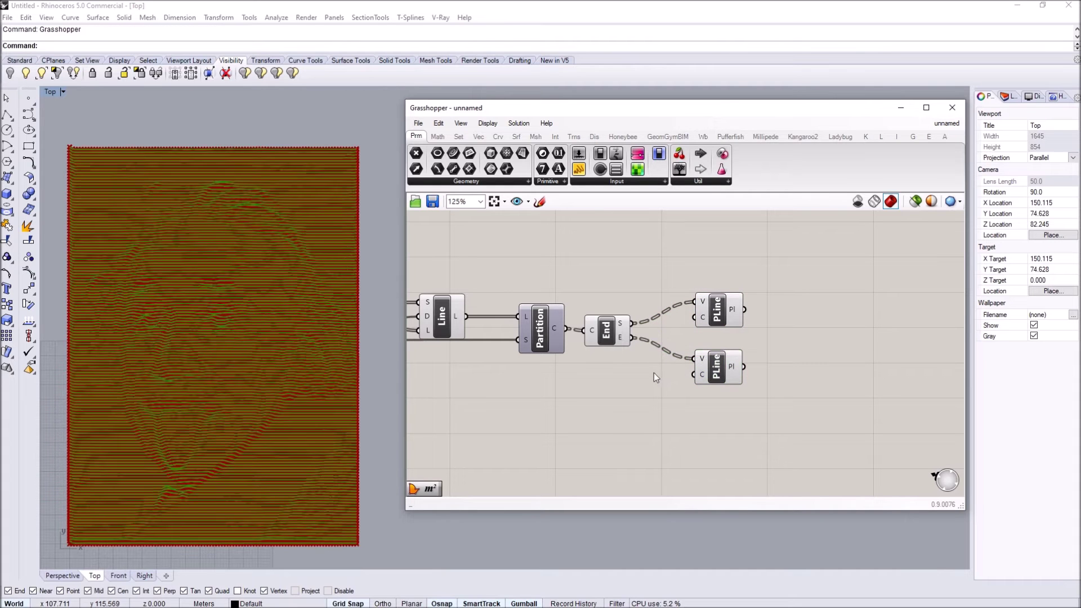
Step: Turn off the preview of the End Points component
left_click(606, 331)
right_click(607, 335)
left_click(636, 357)
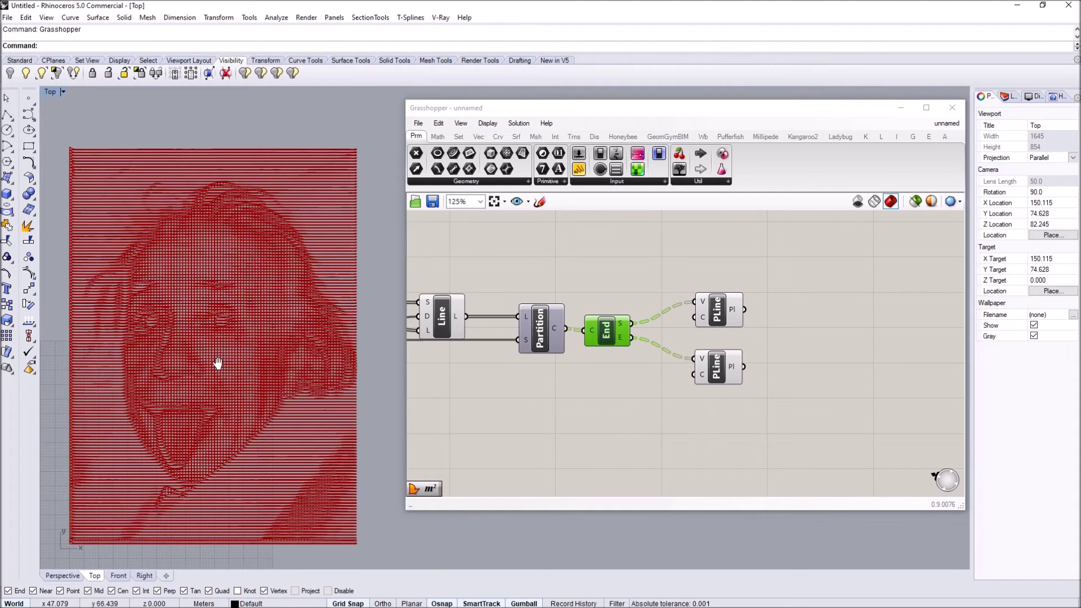
Step: Turn off the preview of the Line SDL component so only the polylines are drawn
scroll(214, 346, "up", 10)
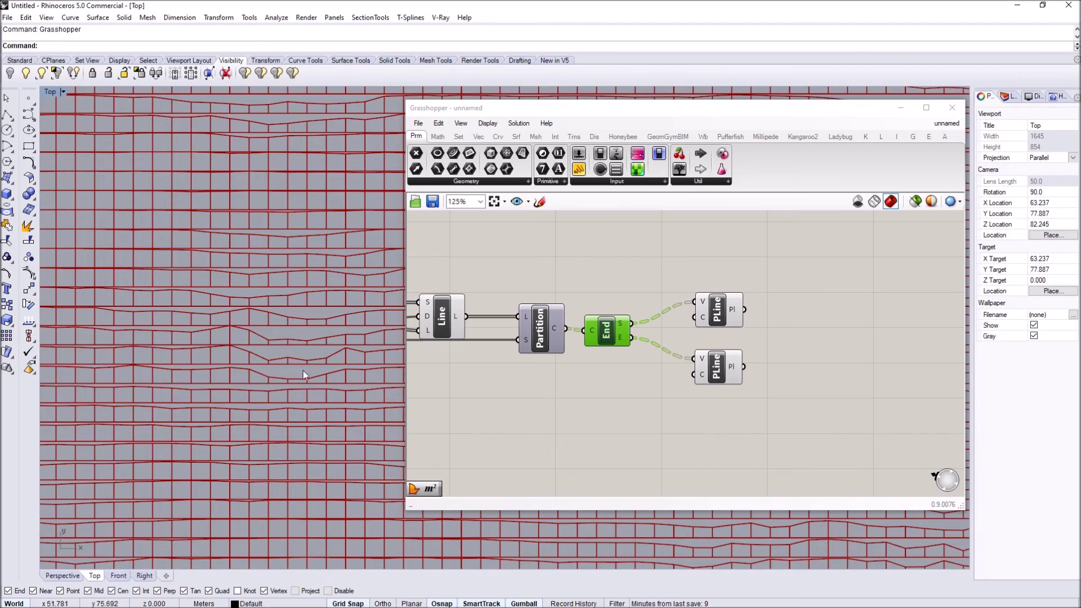
scroll(303, 370, "down", 10)
scroll(257, 368, "up", 10)
scroll(302, 366, "down", 6)
scroll(289, 364, "up", 6)
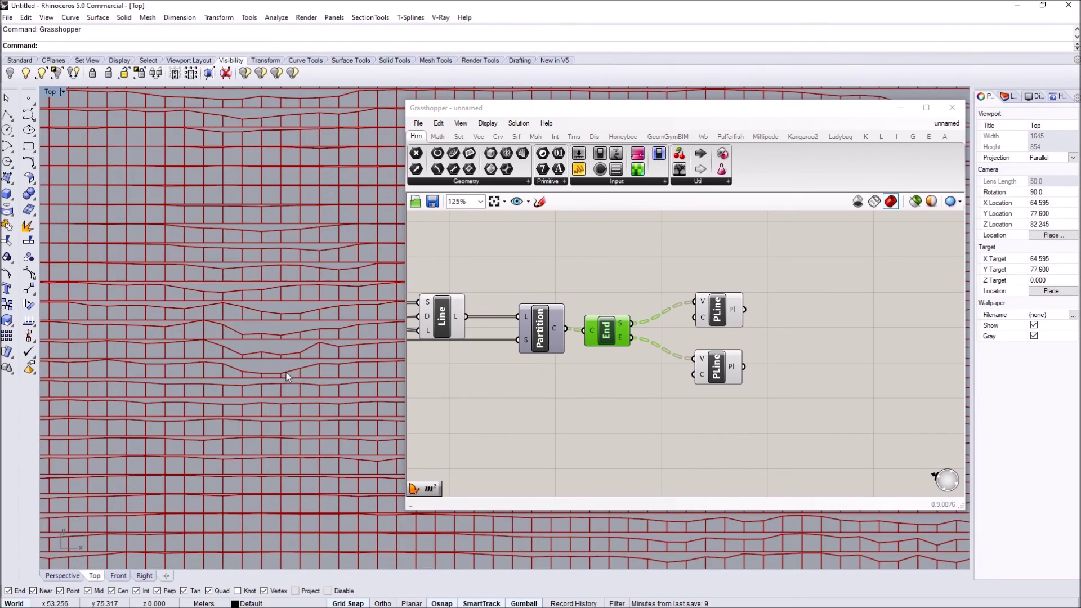
right_click_drag(531, 365, 644, 369)
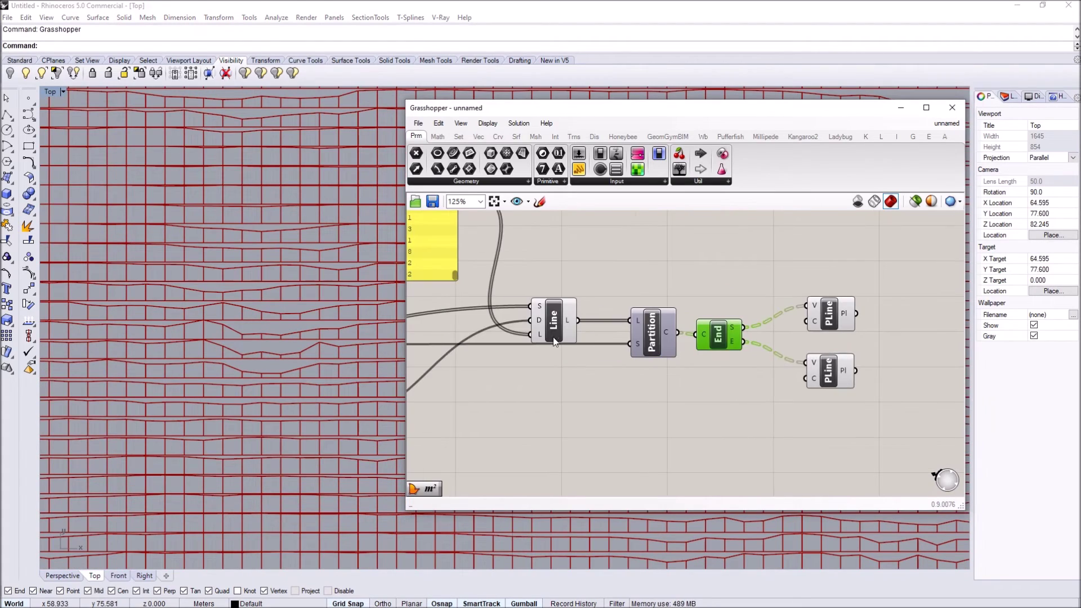
left_click(552, 323)
right_click(553, 323)
left_click(580, 345)
Step: Examine the start-point and end-point polylines across the whole portrait and close up in the Top viewport
scroll(302, 359, "down", 15)
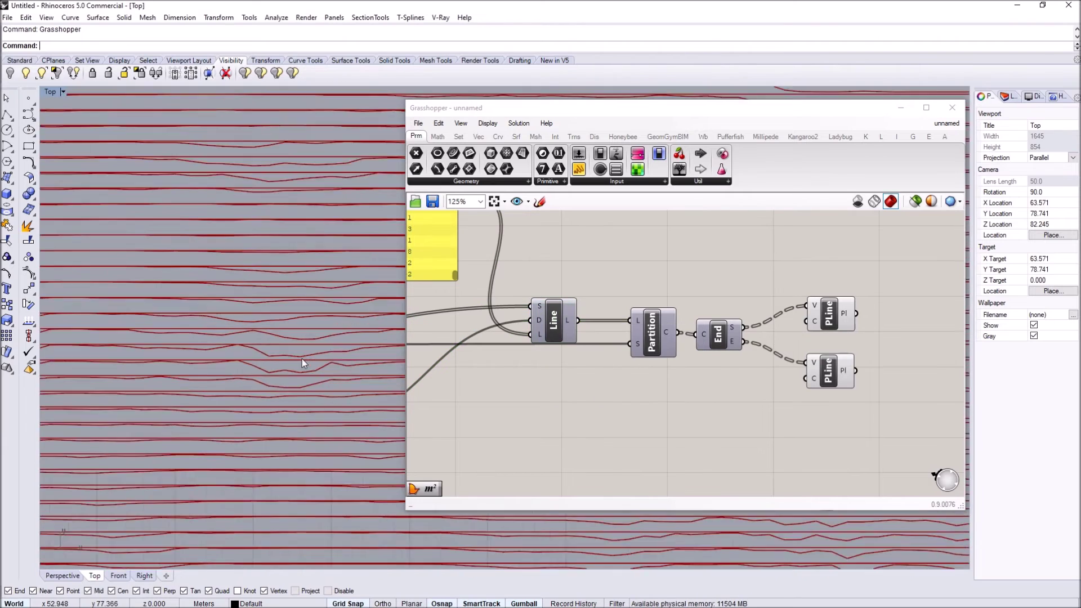
right_click_drag(316, 376, 219, 381)
scroll(292, 347, "up", 9)
scroll(239, 320, "down", 9)
scroll(238, 351, "down", 6)
scroll(238, 354, "up", 5)
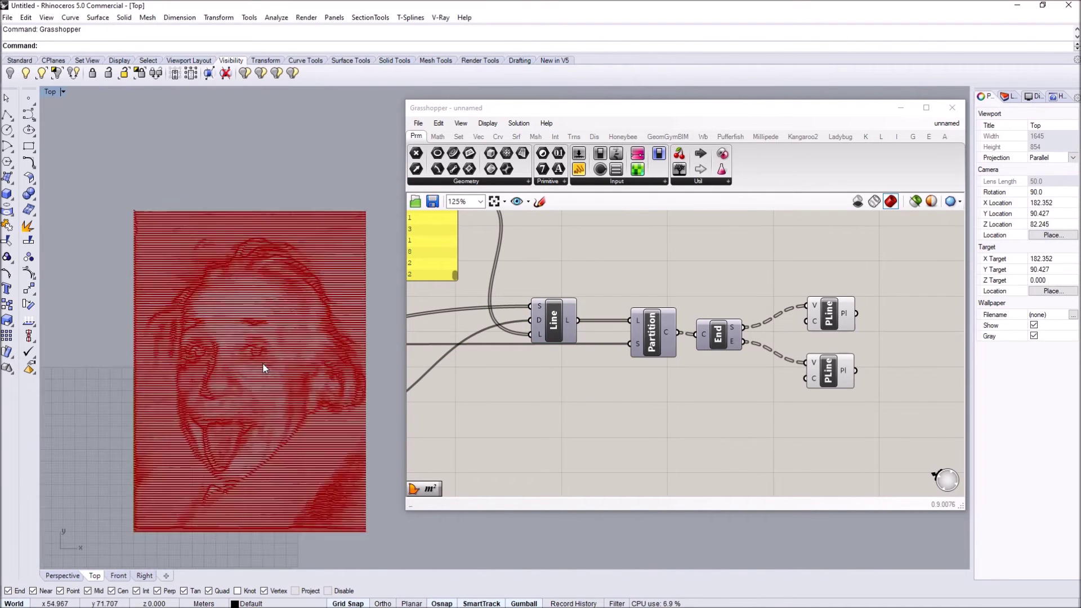
right_click_drag(285, 386, 255, 332)
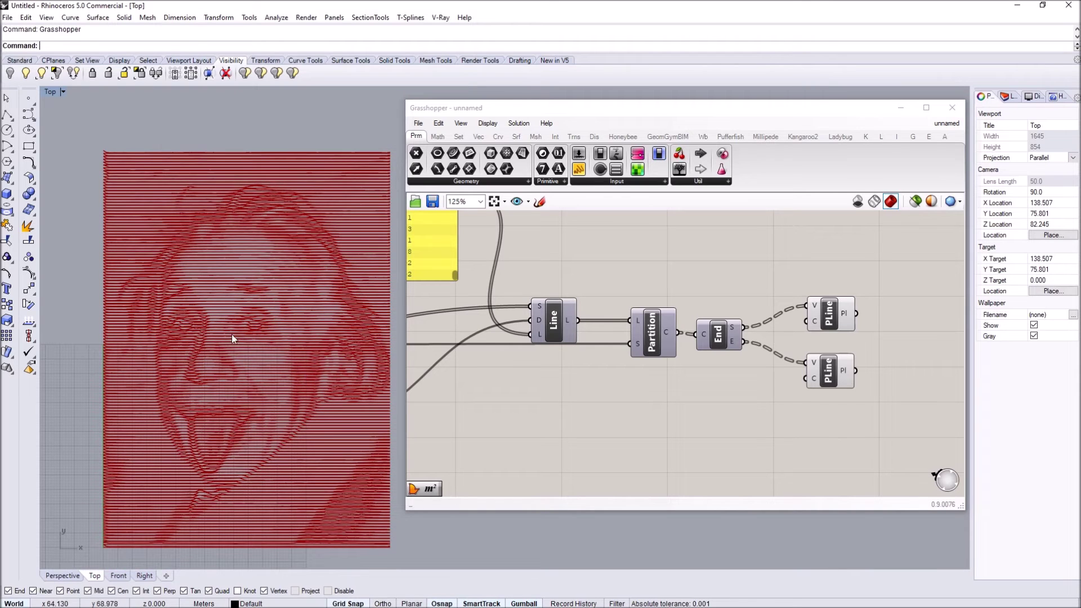
scroll(210, 354, "up", 5)
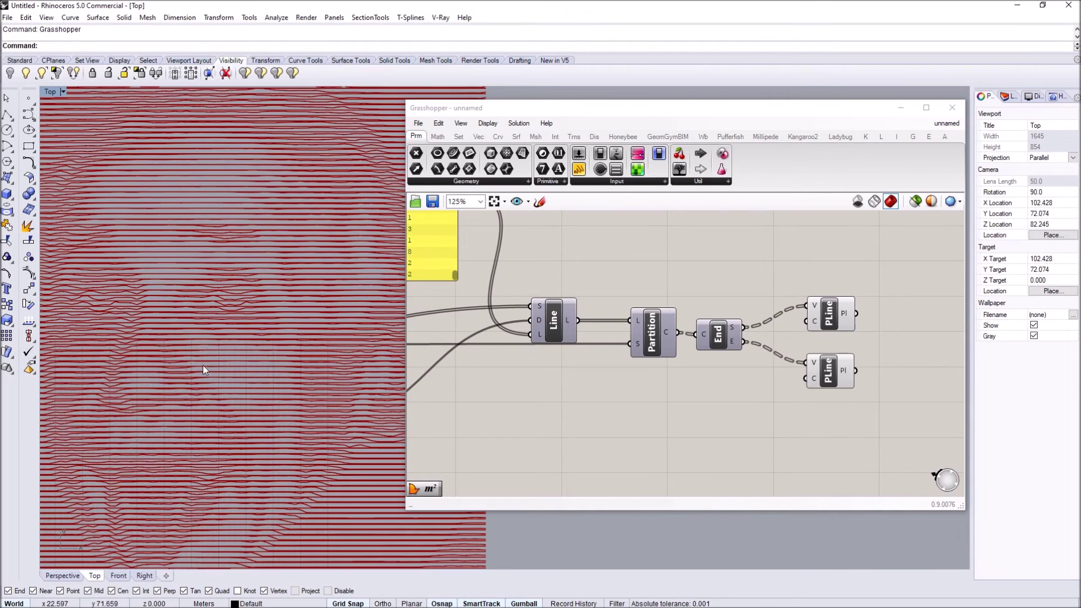
scroll(191, 434, "up", 5)
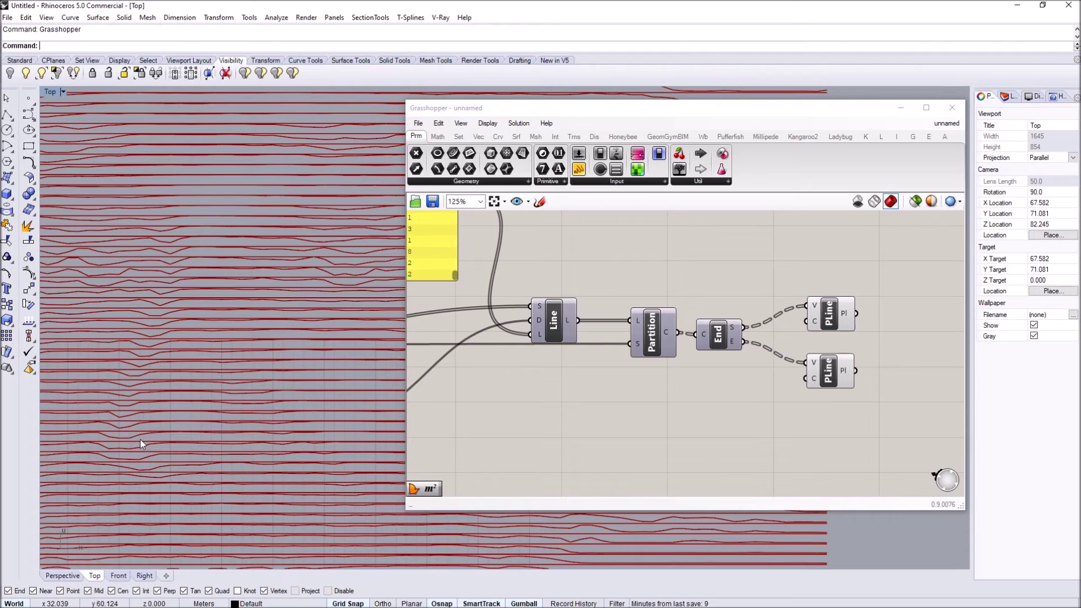
Step: Select the PolyLine component fed by the start points to highlight its curves in the Top viewport
right_click_drag(796, 369, 507, 363)
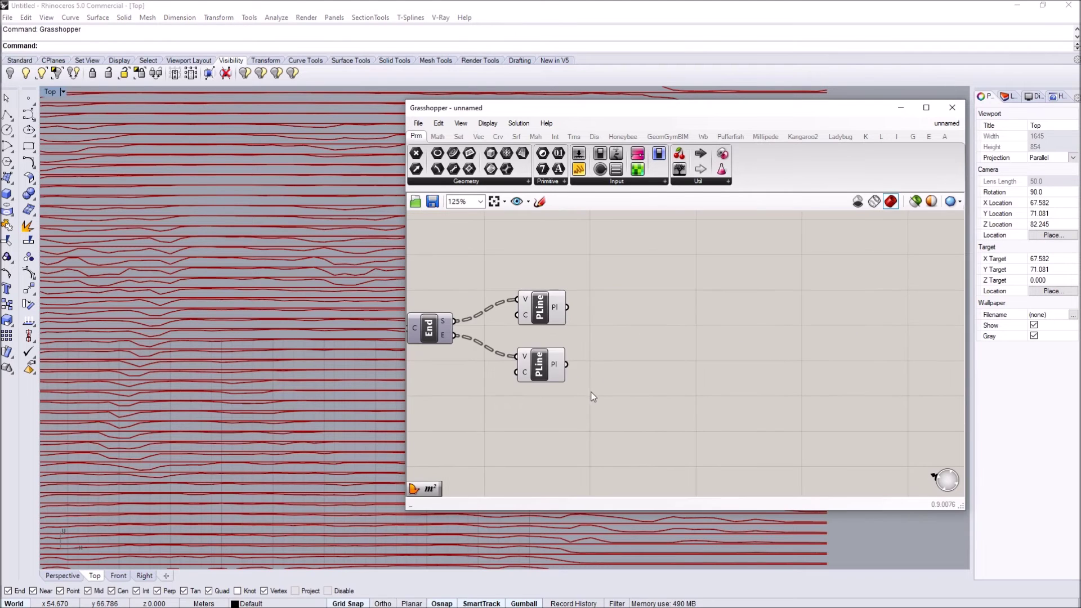
left_click_drag(591, 394, 533, 317)
left_click(584, 308)
left_click(554, 314)
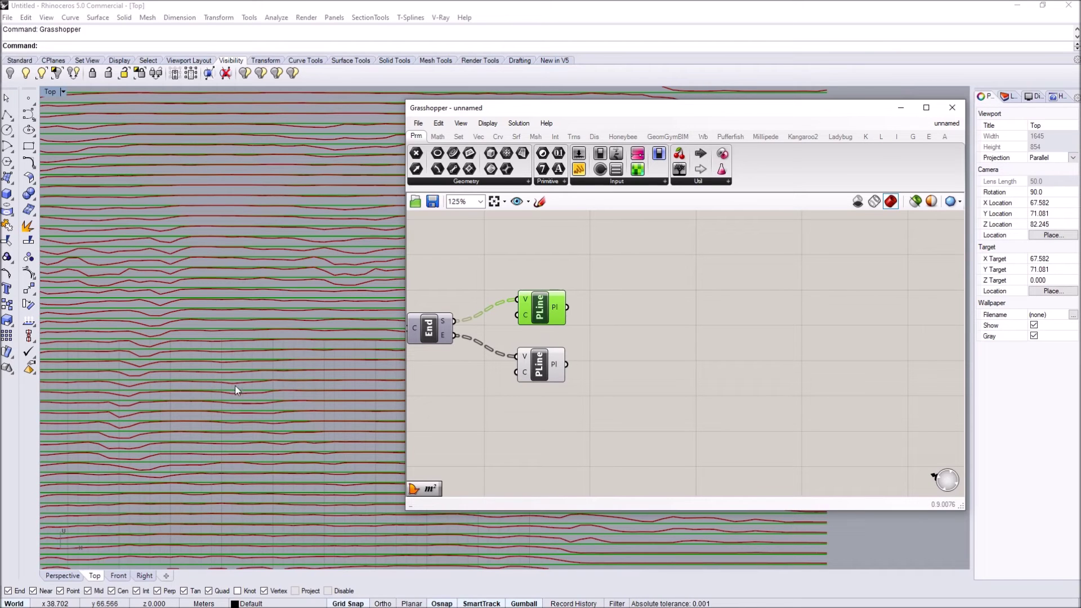
Step: Add a Weave component and feed it the start-point polylines as stream 0 and the end-point polylines as stream 1
right_click_drag(565, 332, 525, 360)
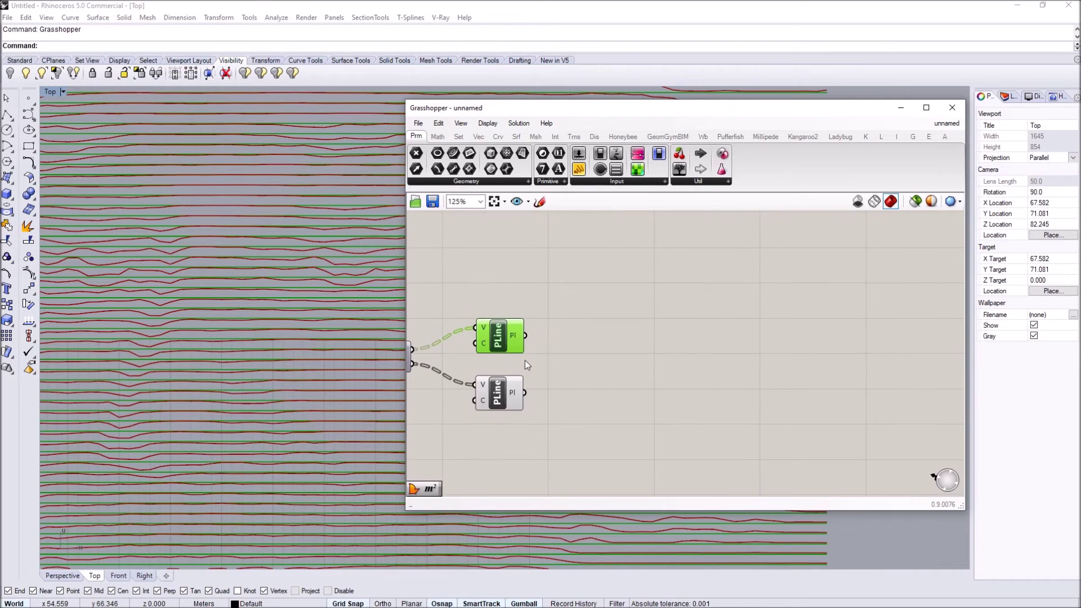
double_click(568, 363)
type("weave")
key("Return")
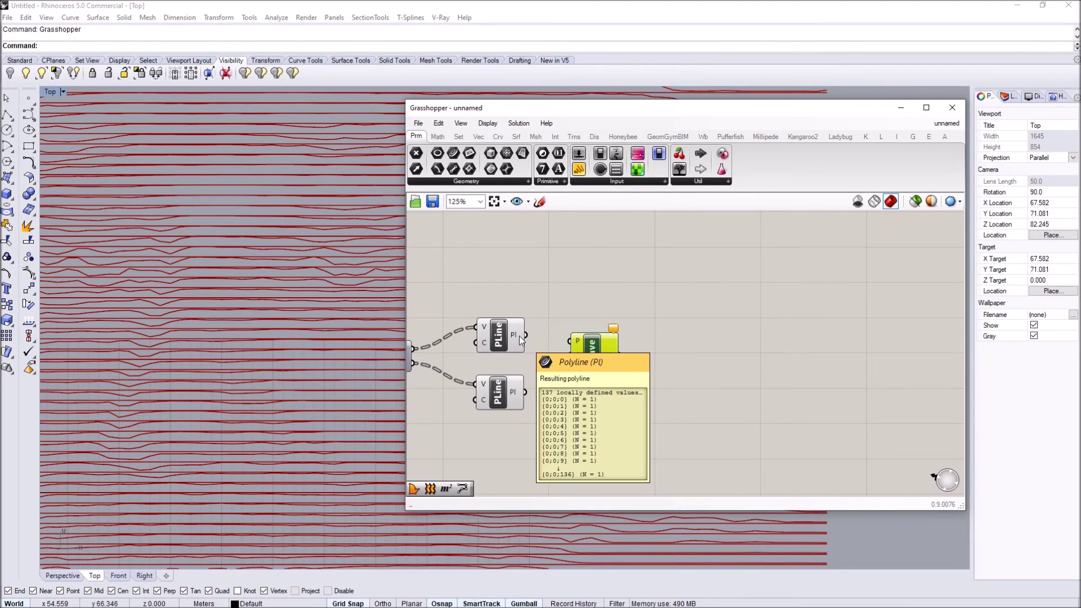
left_click_drag(526, 336, 565, 357)
left_click_drag(531, 396, 527, 393)
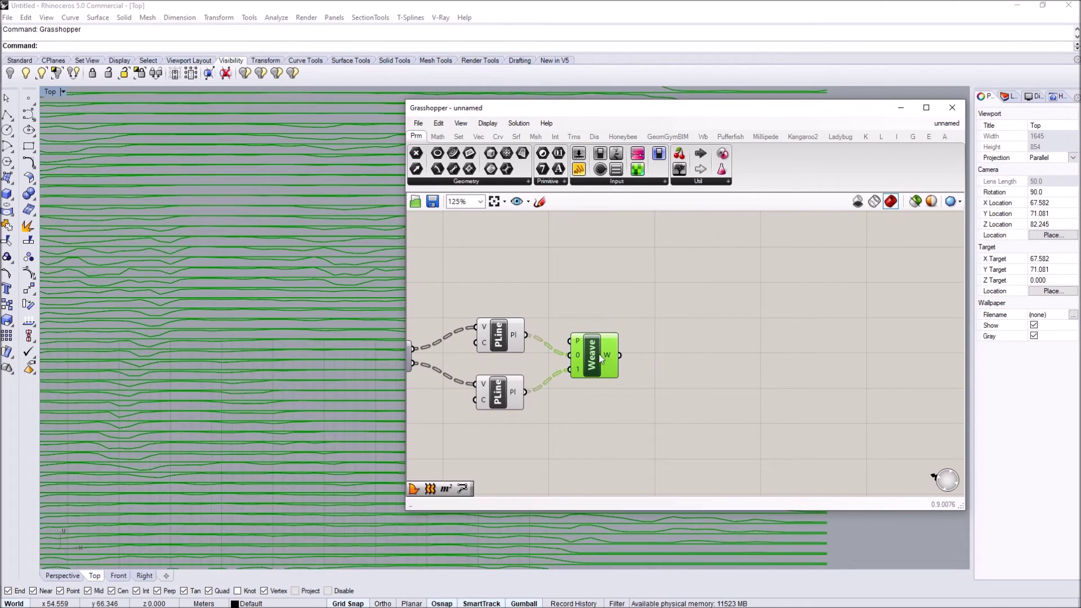
left_click_drag(613, 356, 605, 354)
mouse_move(604, 353)
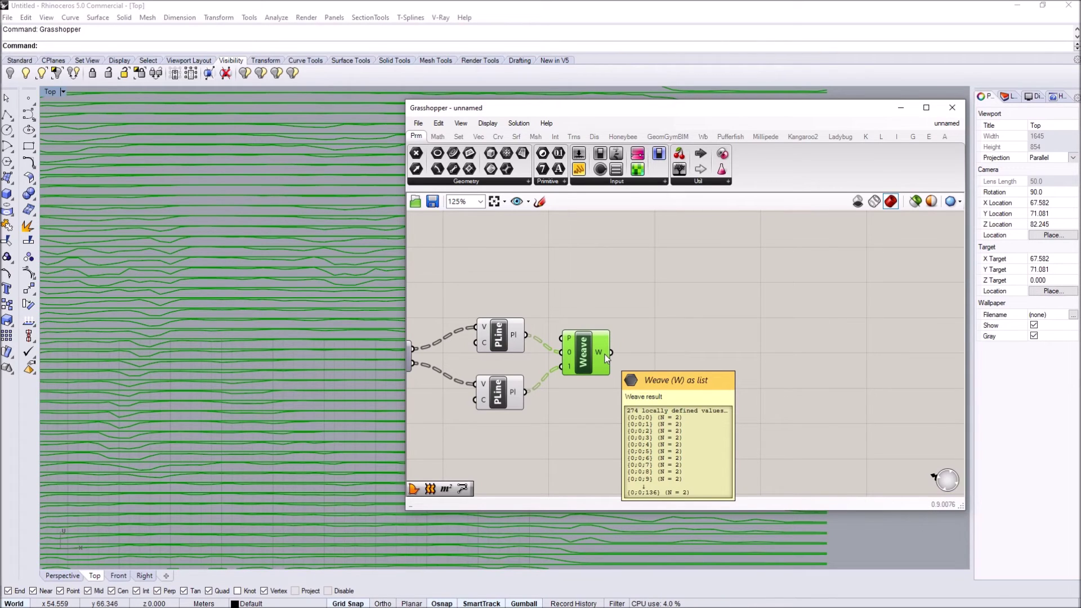
Step: Add a Loft component after Weave and connect the woven polylines to its curves input
right_click_drag(671, 356, 649, 357)
double_click(649, 357)
type("loft")
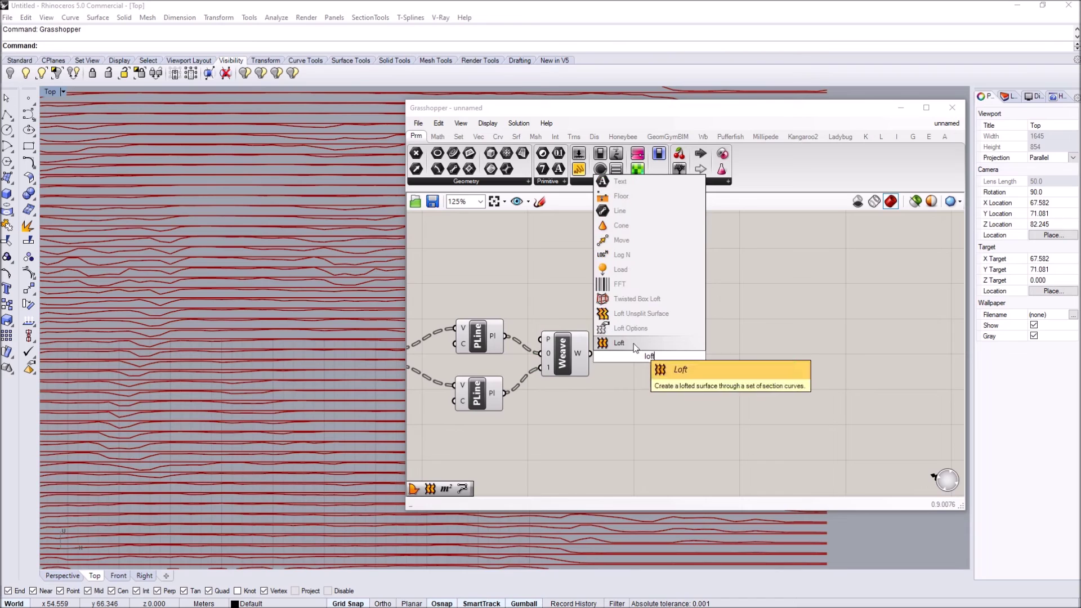
left_click(633, 343)
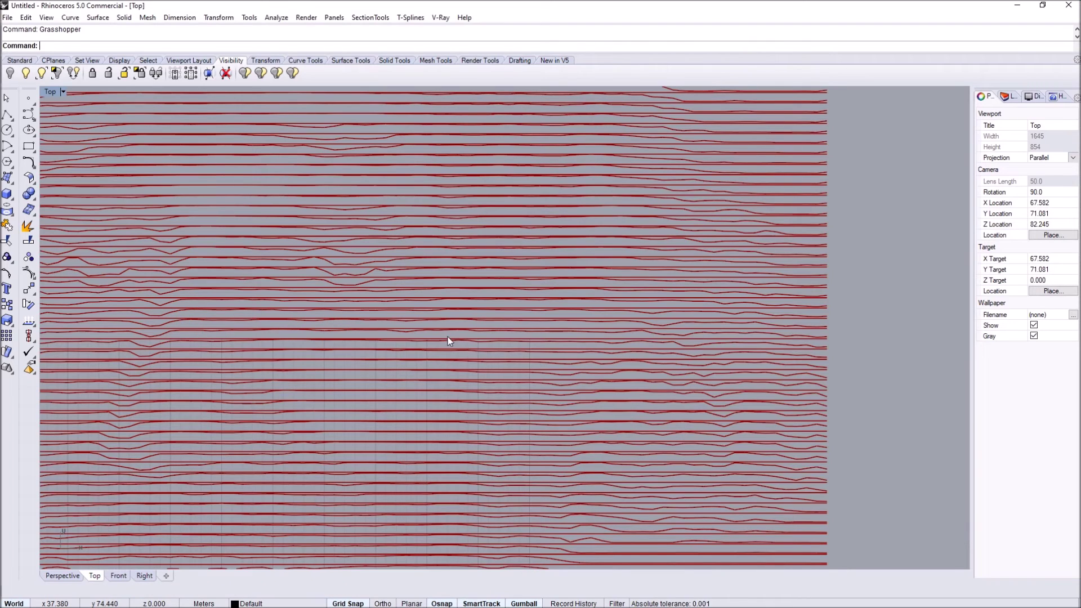
Step: Examine the lofted strips in the Top viewport, both across the whole portrait and close up
scroll(200, 344, "down", 6)
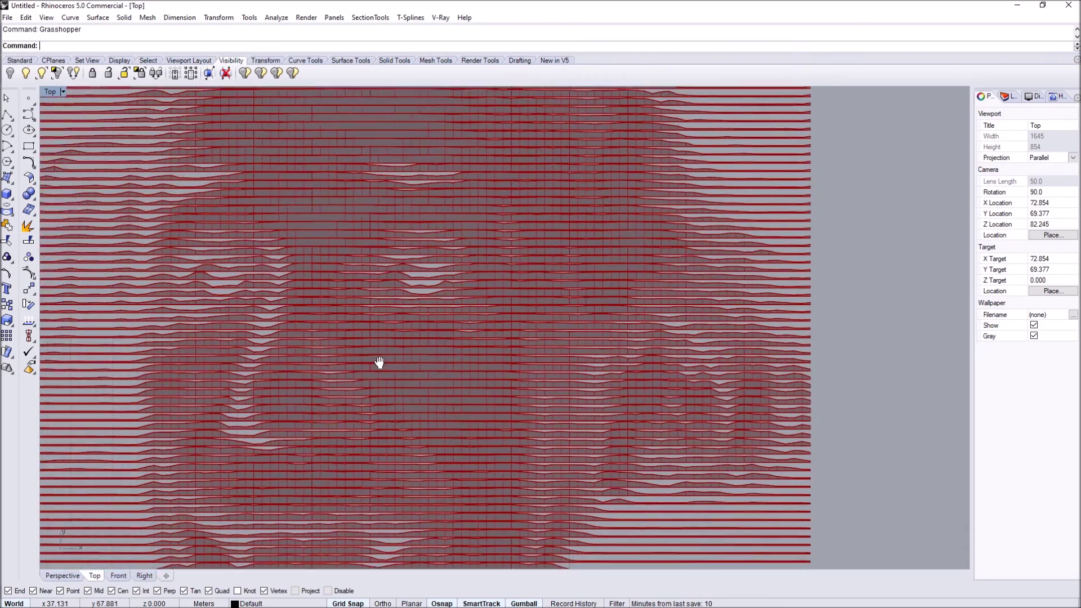
scroll(464, 343, "up", 10)
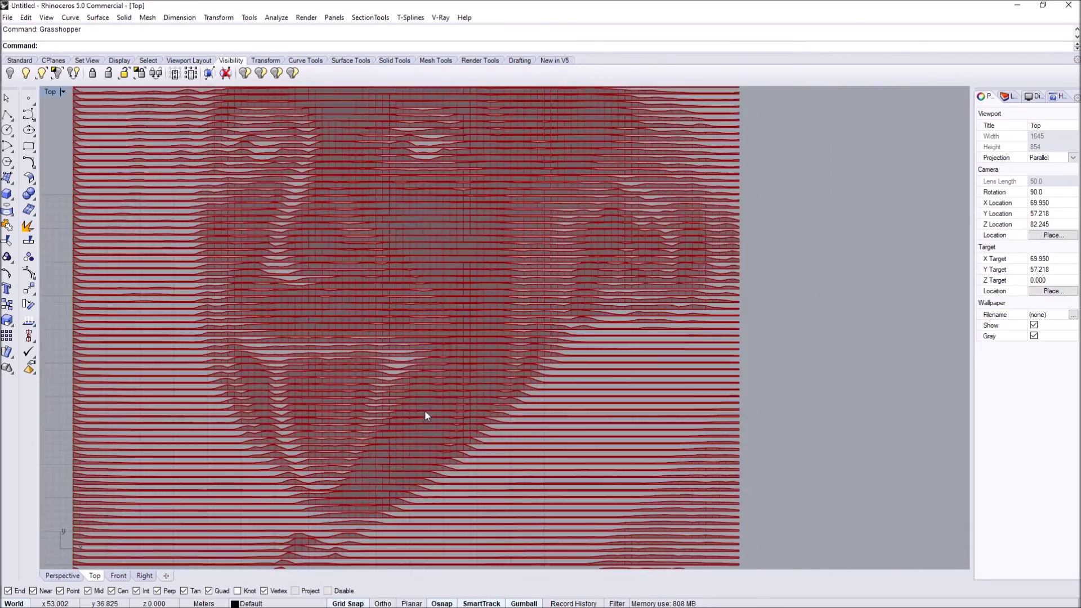
scroll(477, 435, "down", 10)
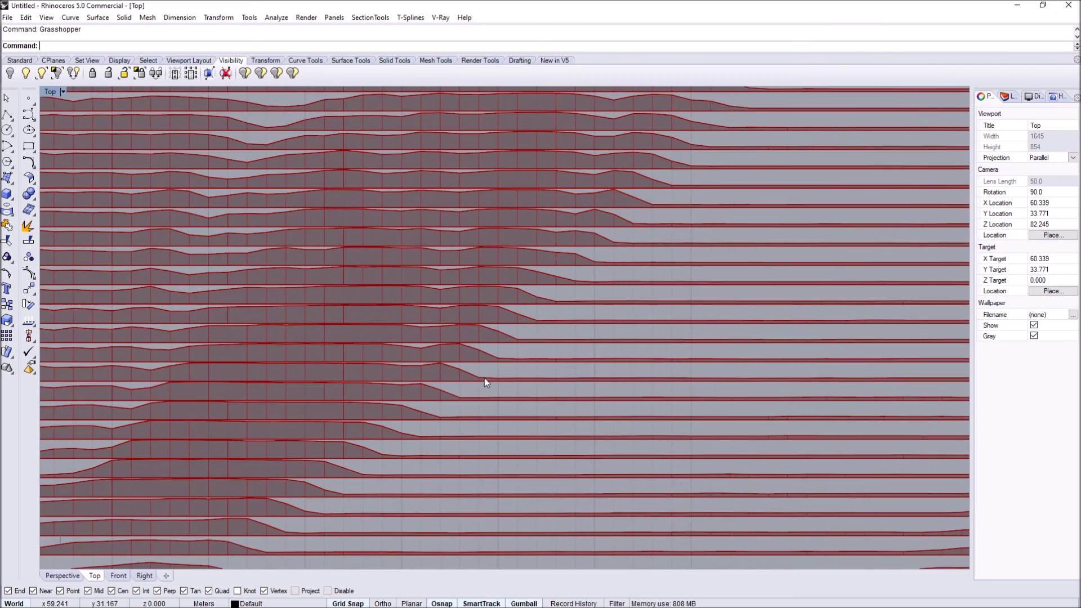
scroll(502, 364, "up", 6)
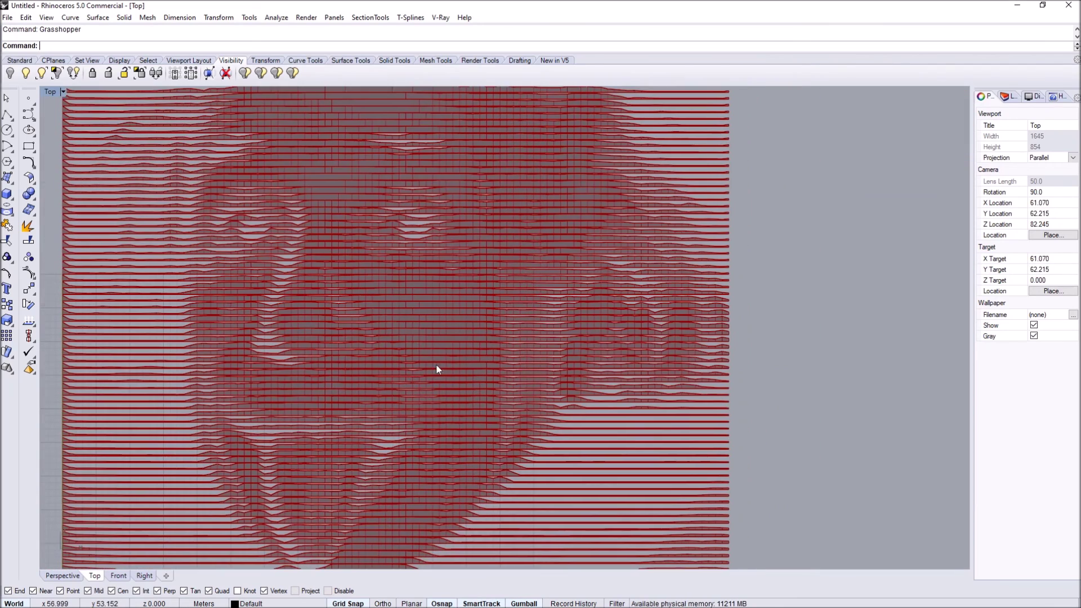
scroll(450, 394, "down", 6)
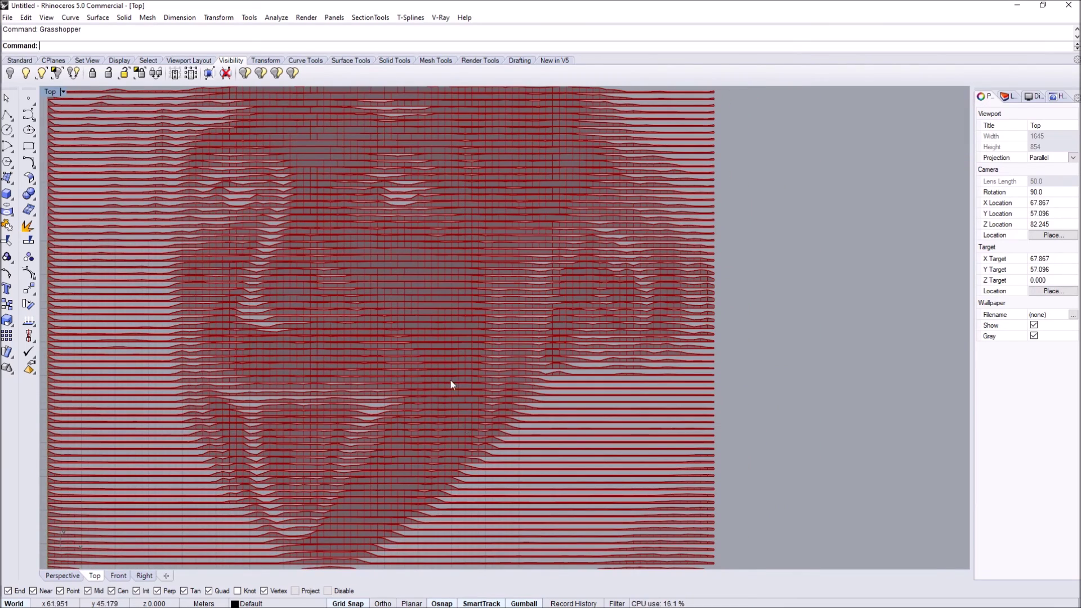
scroll(441, 386, "up", 6)
scroll(369, 388, "down", 6)
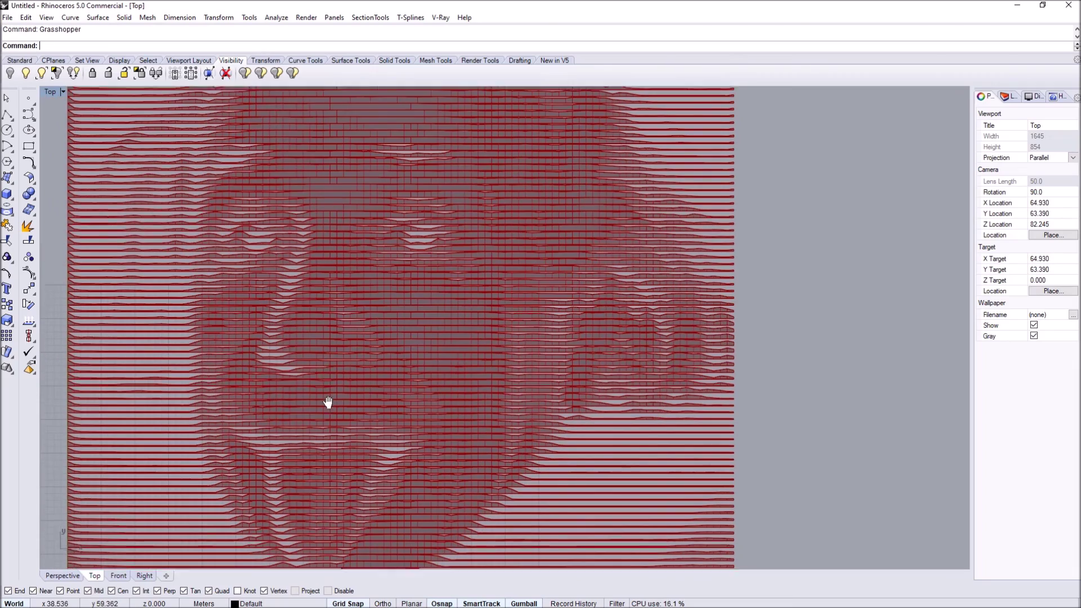
scroll(387, 416, "up", 6)
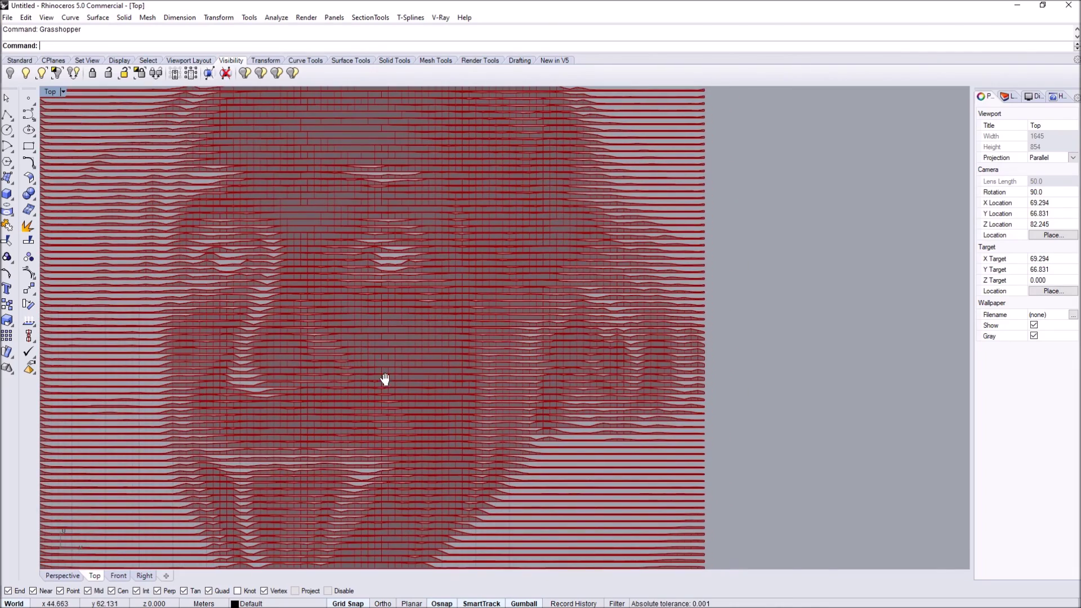
right_click_drag(338, 359, 385, 379)
scroll(338, 364, "up", 6)
scroll(220, 356, "down", 6)
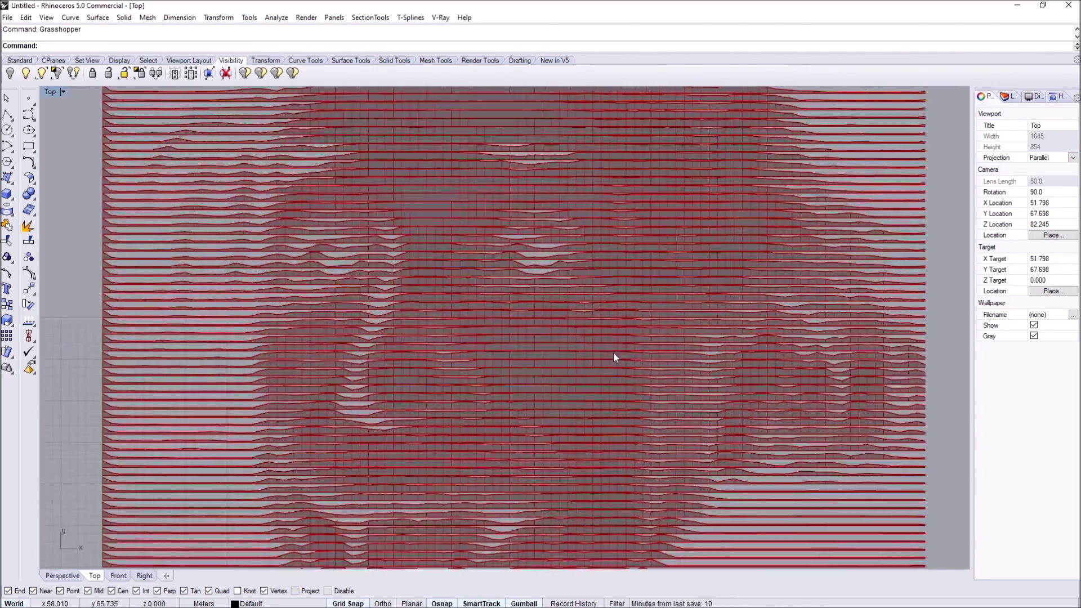
scroll(502, 395, "up", 5)
scroll(511, 414, "down", 5)
scroll(257, 519, "up", 5)
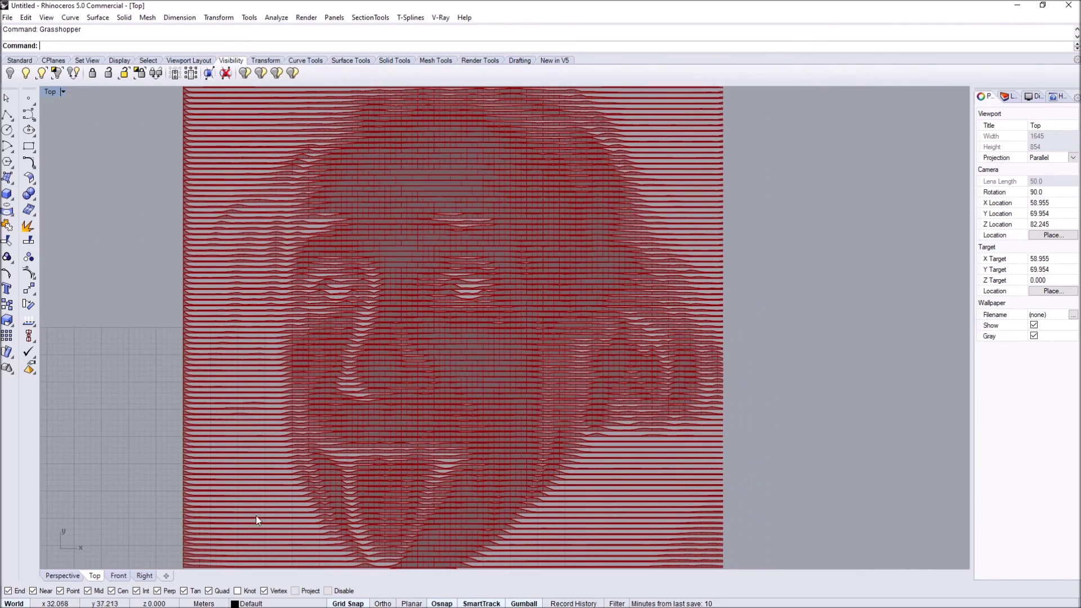
scroll(460, 363, "up", 8)
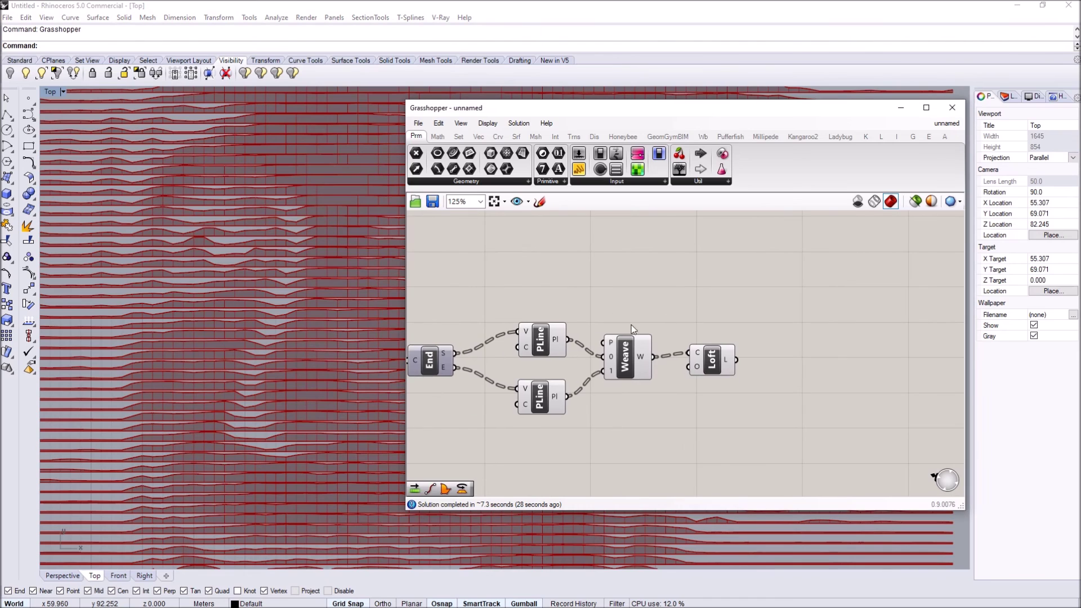
Step: Review the definition from the Loft back through the Image Sampler to the Series components
right_click_drag(622, 317, 700, 318)
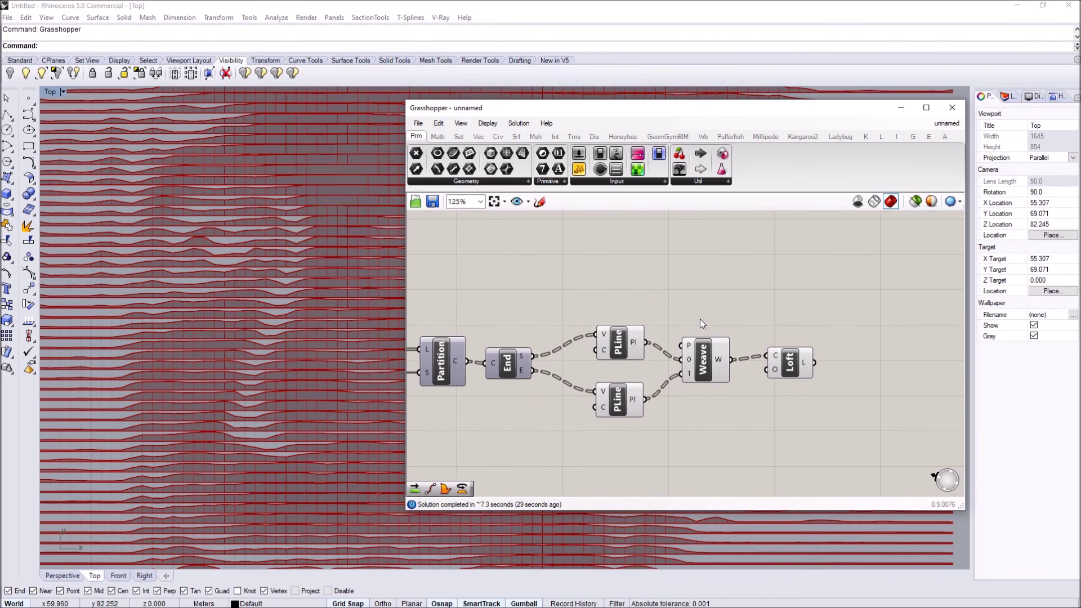
scroll(702, 319, "down", 4)
right_click_drag(585, 310, 680, 322)
scroll(542, 304, "up", 2)
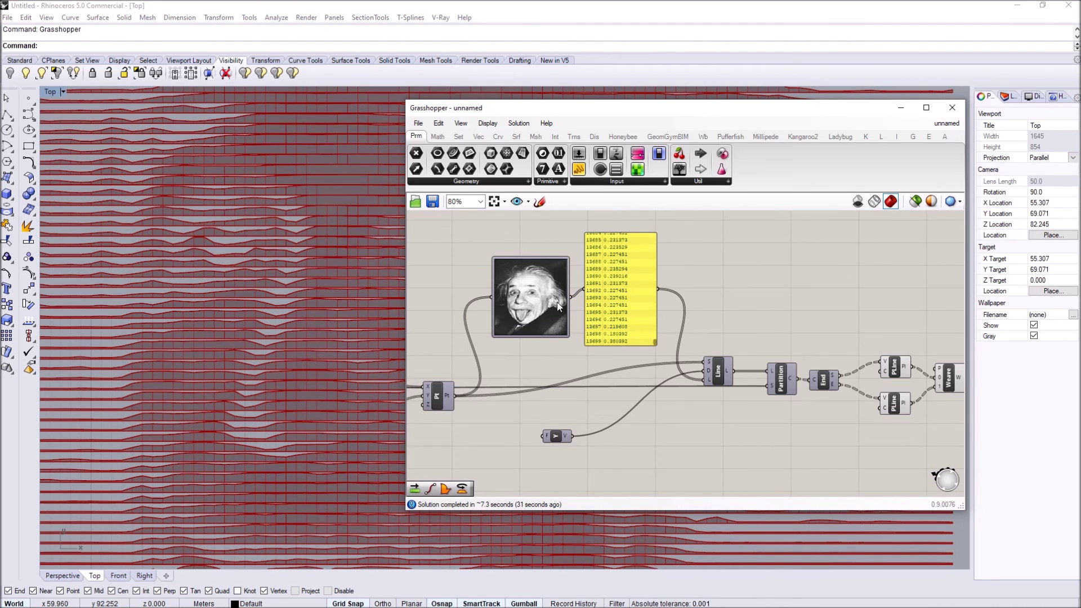
scroll(535, 298, "up", 3)
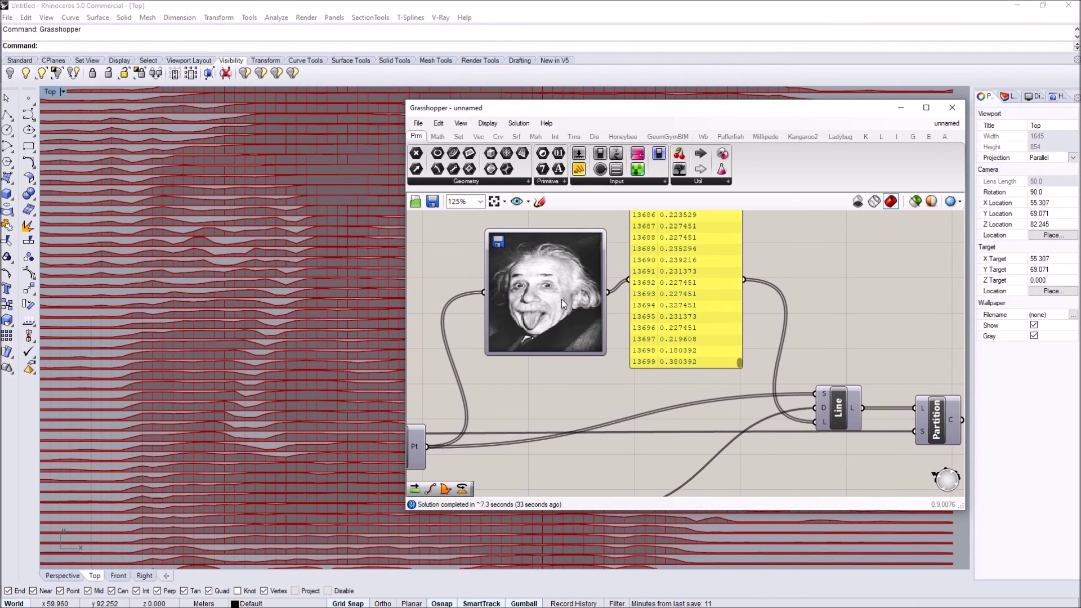
scroll(561, 299, "down", 2)
right_click_drag(500, 321, 624, 322)
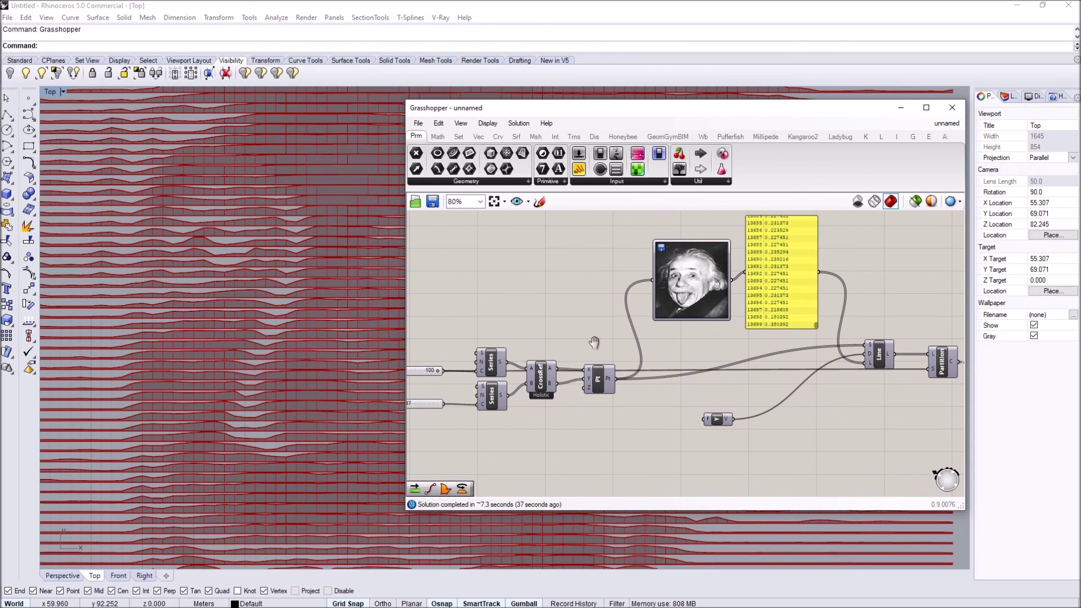
right_click_drag(597, 344, 437, 349)
right_click_drag(767, 333, 734, 351)
scroll(753, 351, "down", 1)
scroll(540, 398, "up", 1)
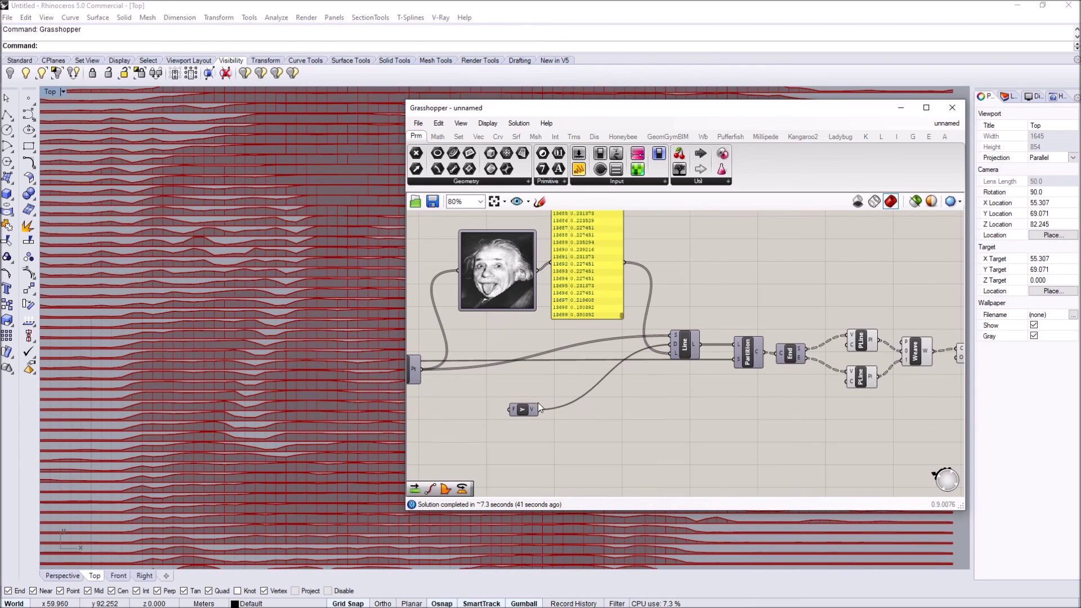
Step: Tidy the canvas by moving the Unit Y component closer to the Line component and aligning the Image Sampler with its panel
left_click_drag(528, 410, 588, 382)
scroll(650, 352, "down", 1)
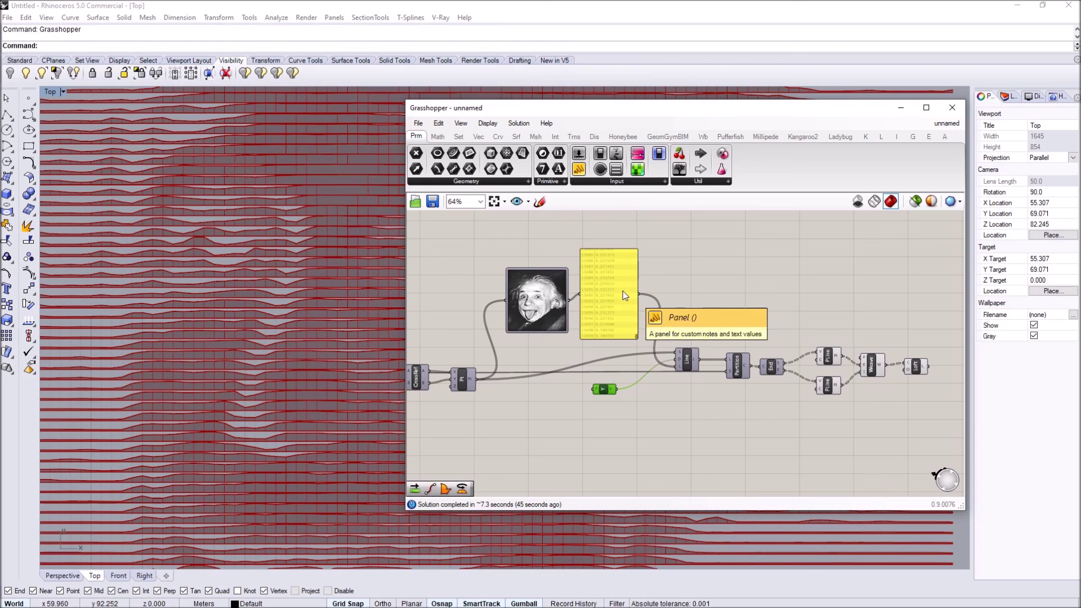
left_click_drag(549, 299, 548, 291)
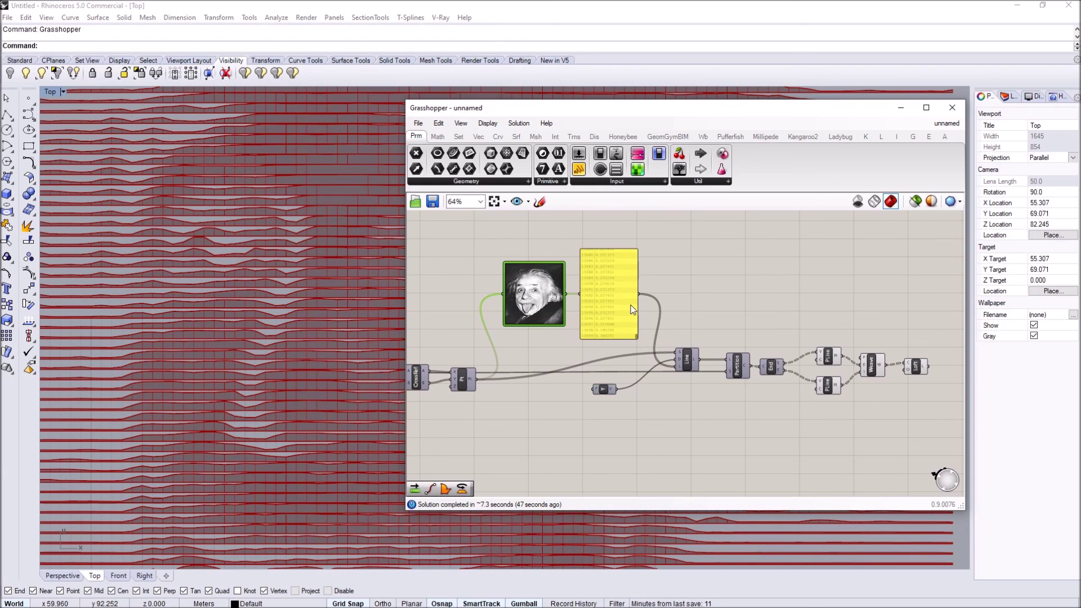